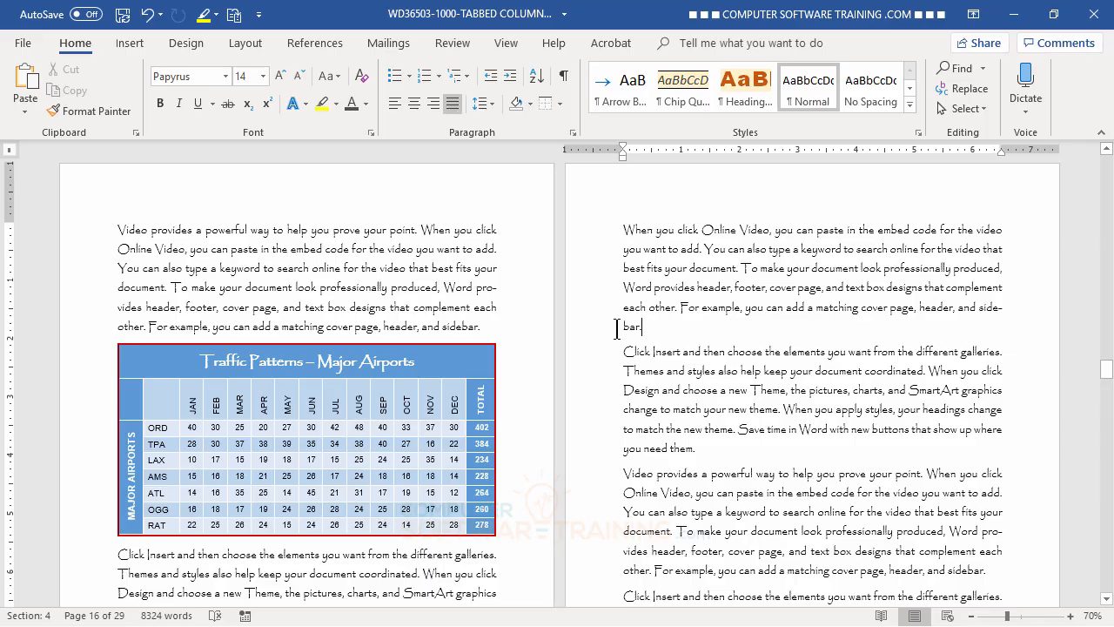
Insert nine blank paragraphs after the first paragraph on the page opposite the Traffic Patterns table
key("Return")
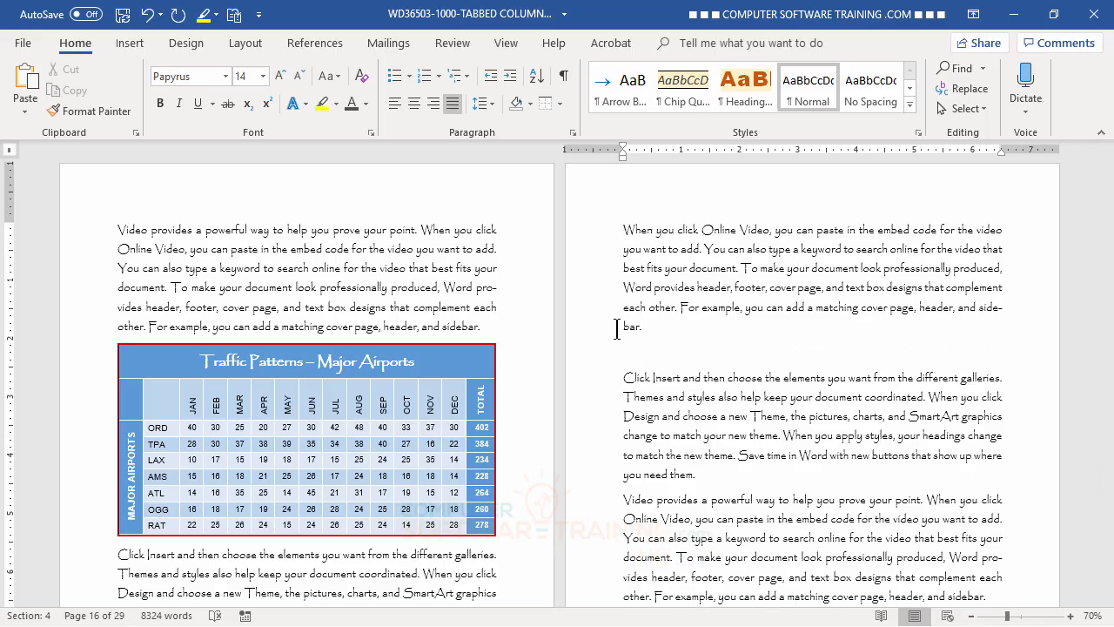
key("Return")
key("Return")
key("Return")
key("Return")
key("Return")
key("Return")
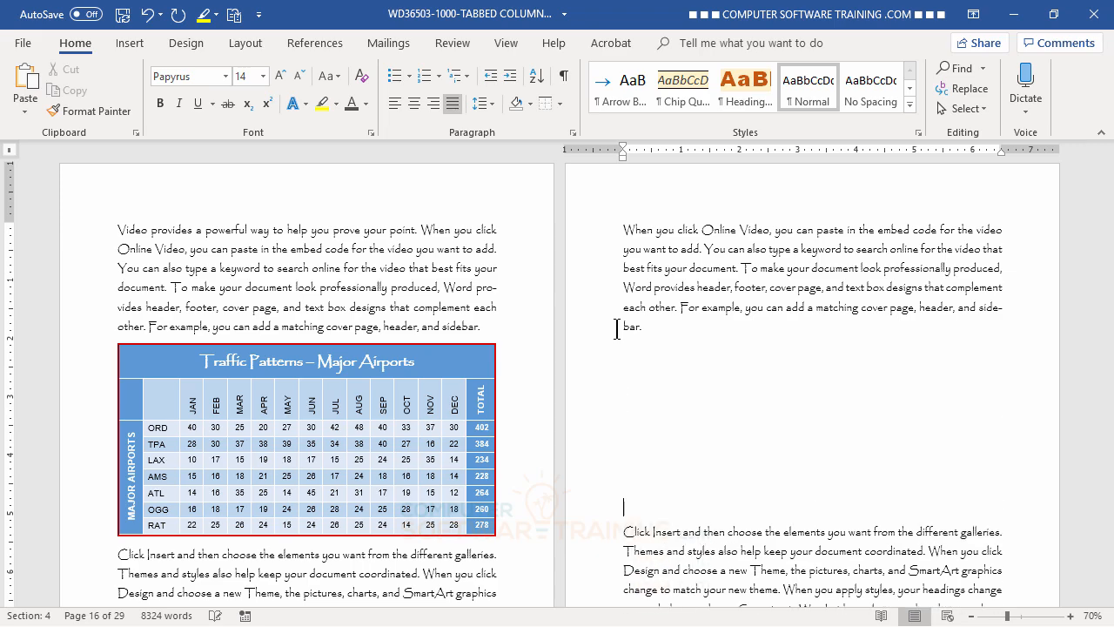
key("Return")
key("Return")
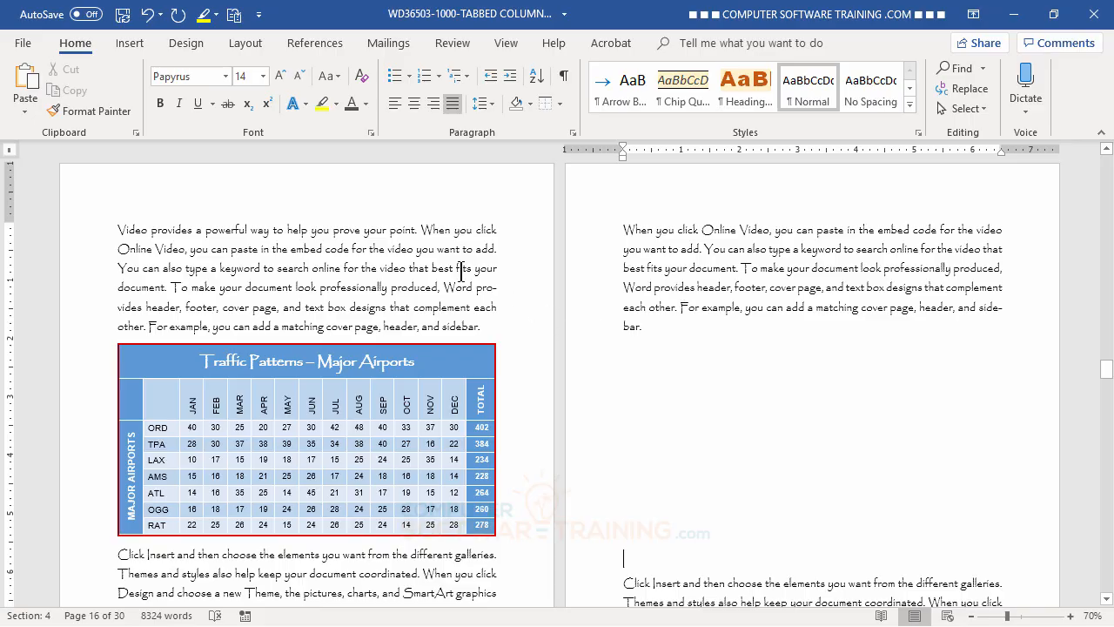
Draw a table outline about 6.49 inches wide and 3.22 inches high in the blank space below the first paragraph
left_click(130, 45)
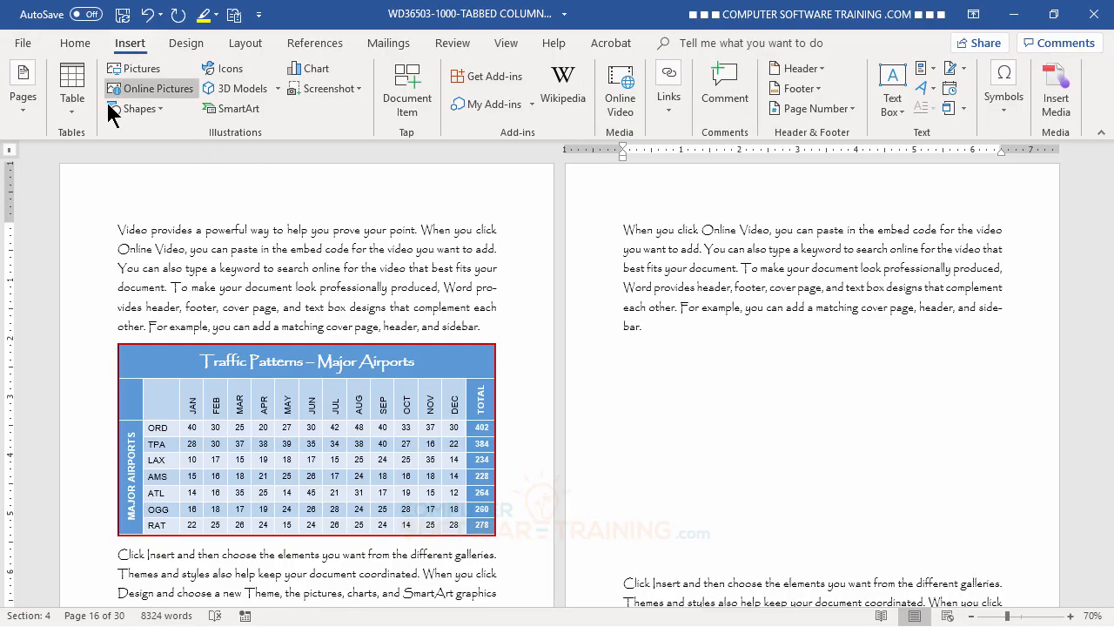
left_click(71, 117)
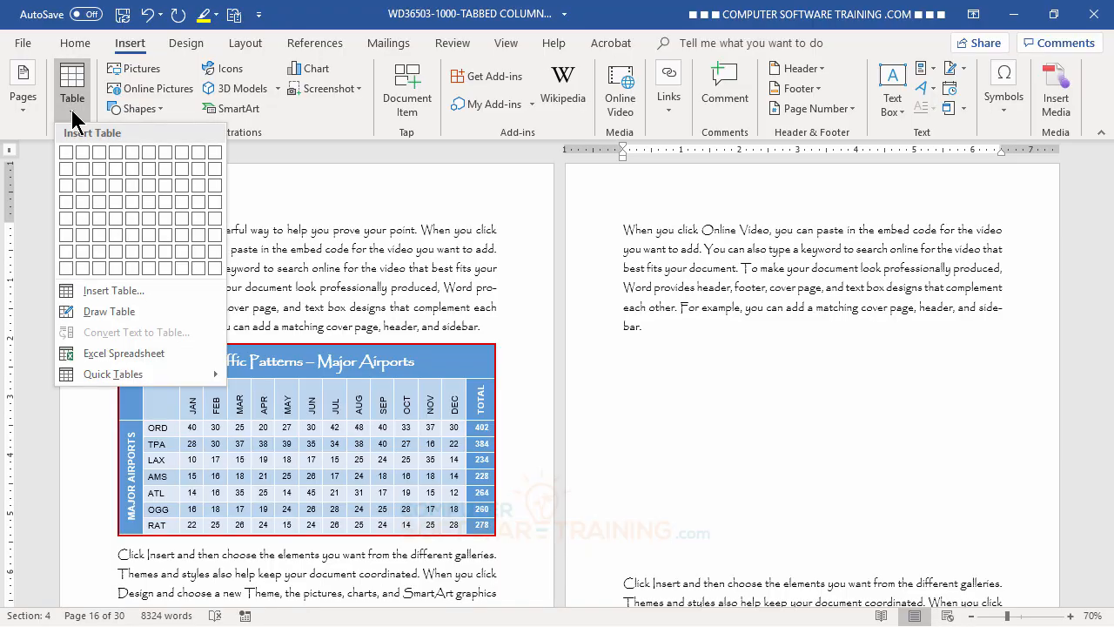
left_click(98, 310)
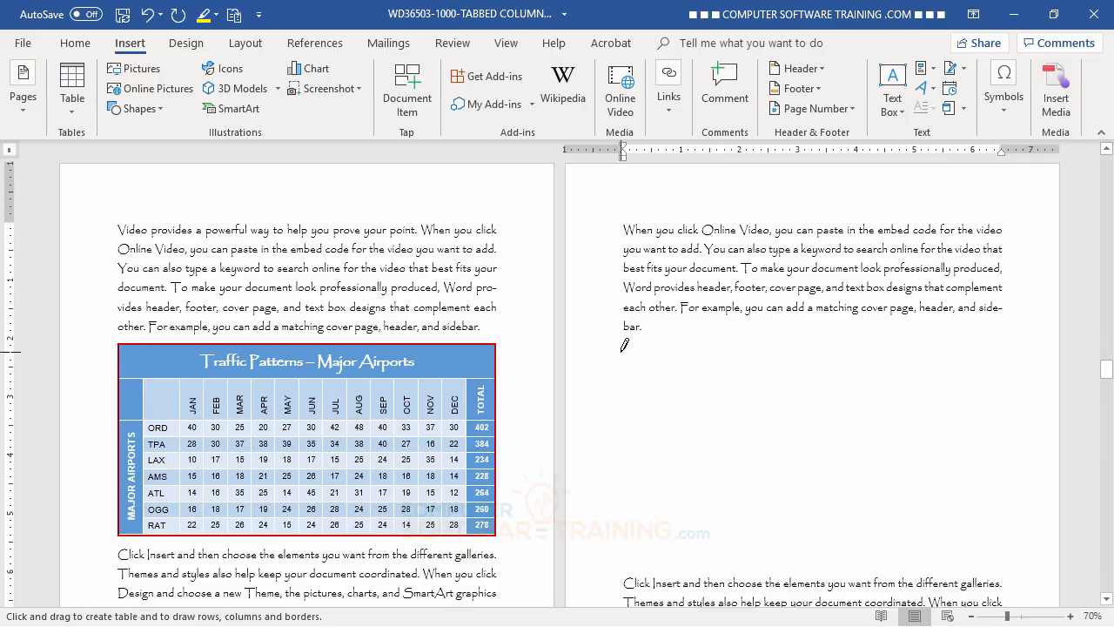
mouse_move(627, 350)
left_mouse_down()
mouse_move(819, 402)
mouse_move(967, 460)
mouse_move(1007, 533)
left_mouse_up()
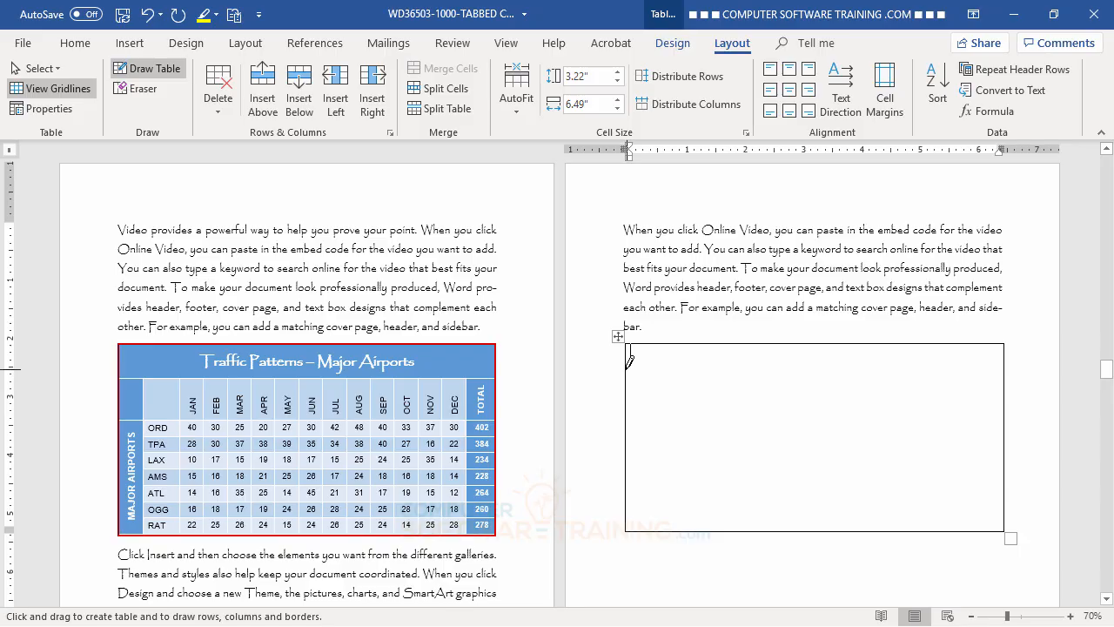
Draw eight full-width horizontal lines inside the new table to divide it into nine rows, the first about 0.45 inches high
left_click_drag(629, 367, 792, 367)
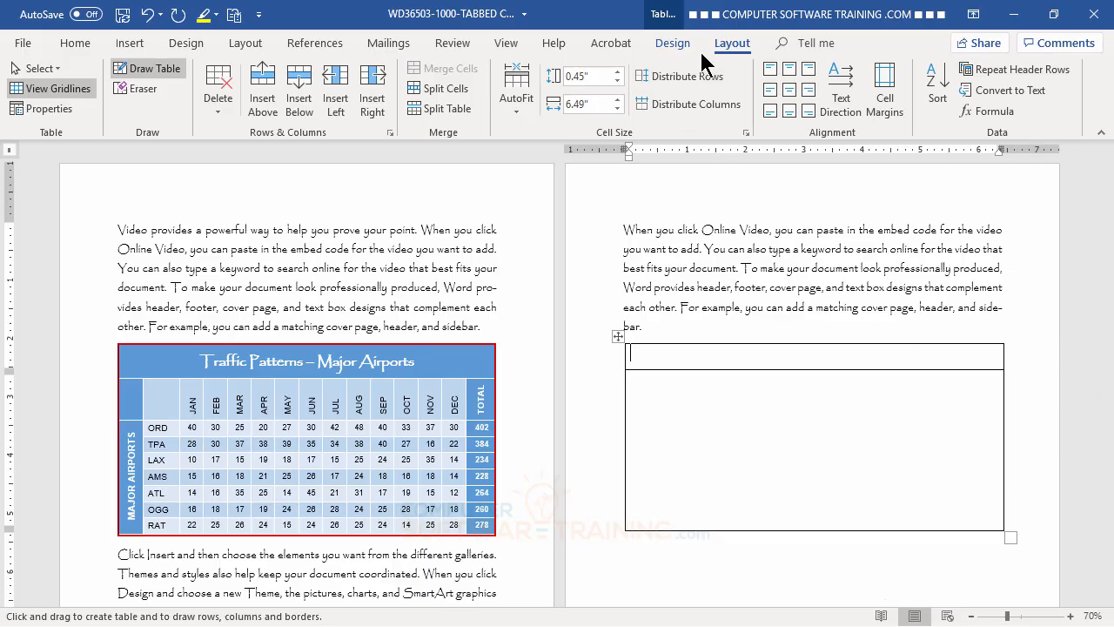
left_click(672, 43)
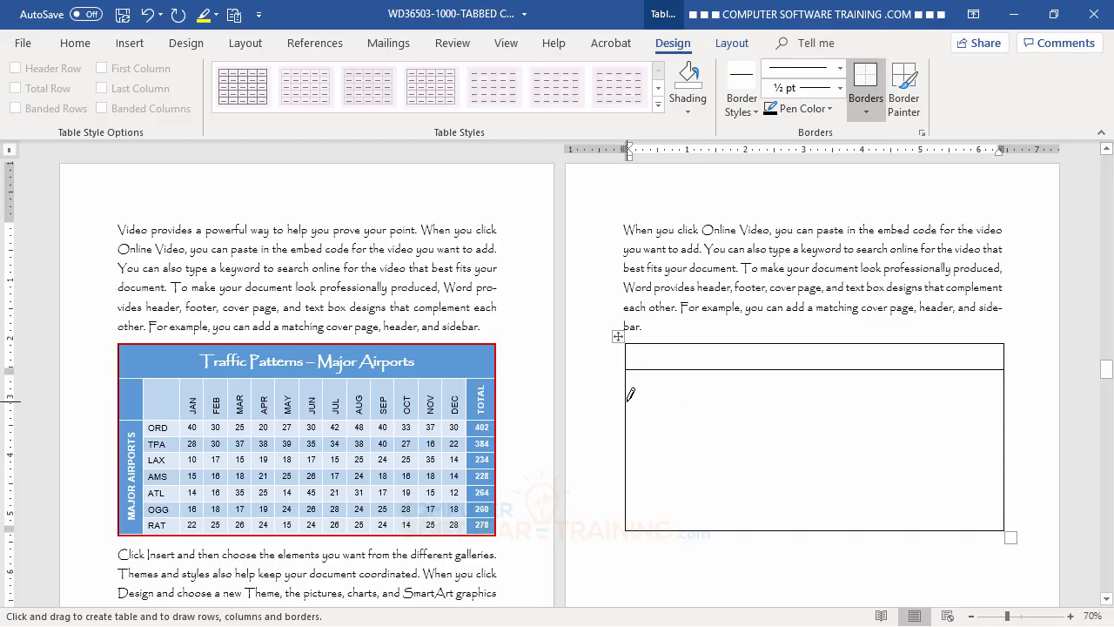
left_click_drag(630, 396, 907, 403)
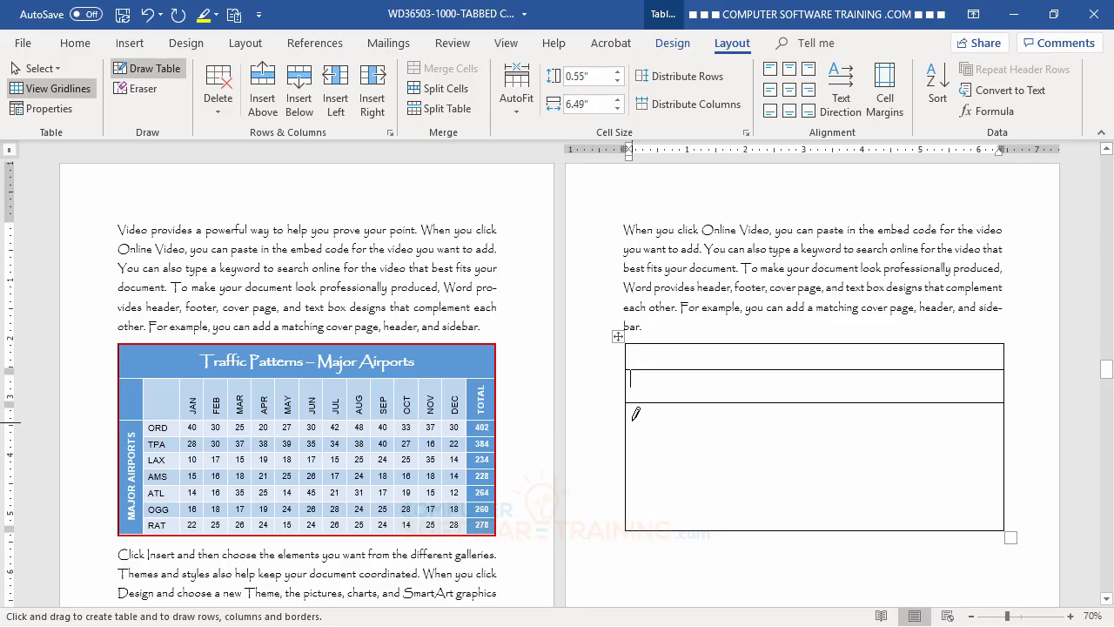
left_click_drag(631, 421, 834, 413)
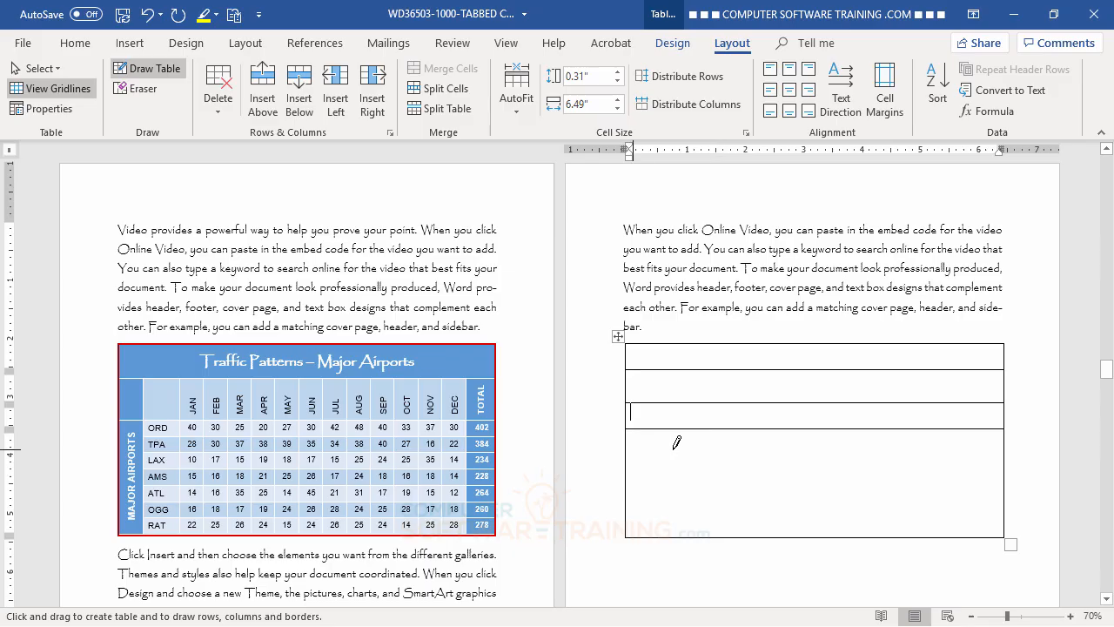
left_click_drag(634, 440, 876, 440)
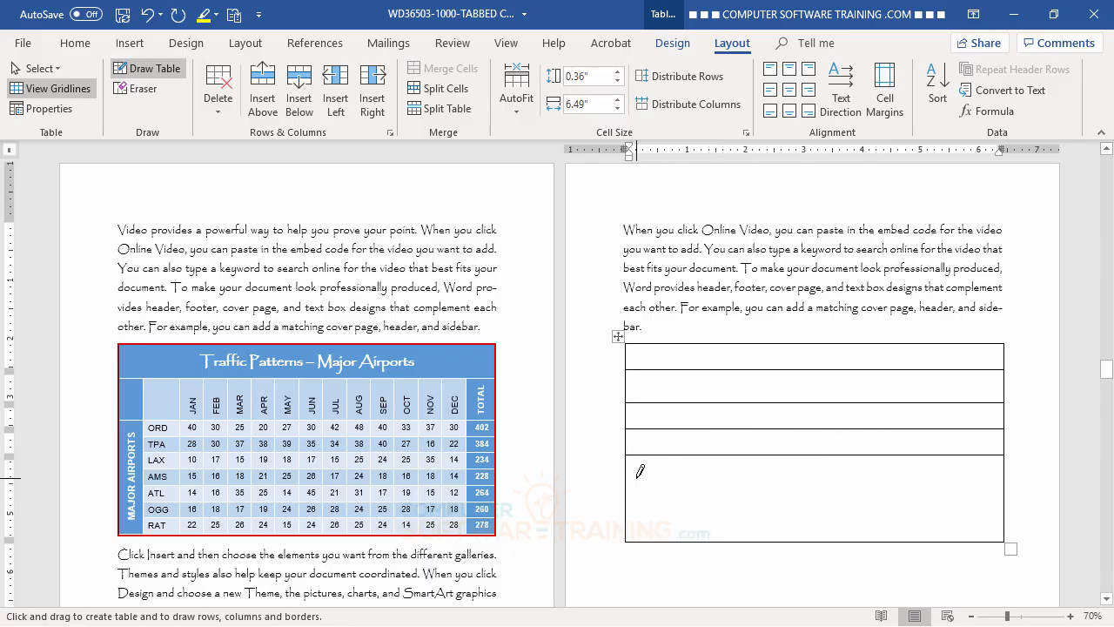
left_click_drag(632, 466, 688, 466)
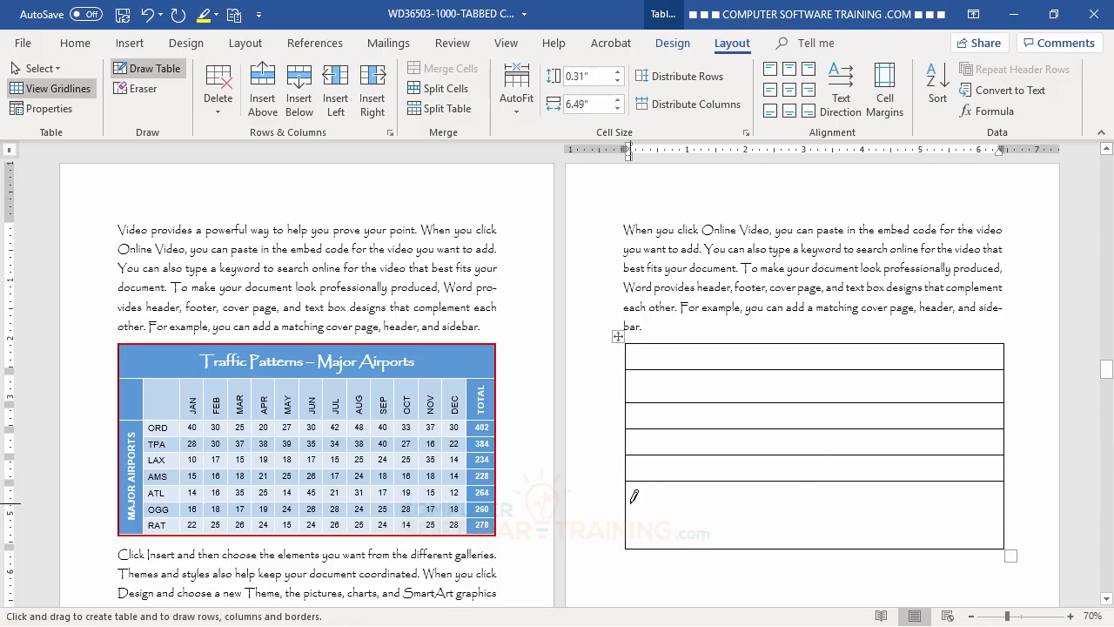
left_click_drag(635, 497, 872, 486)
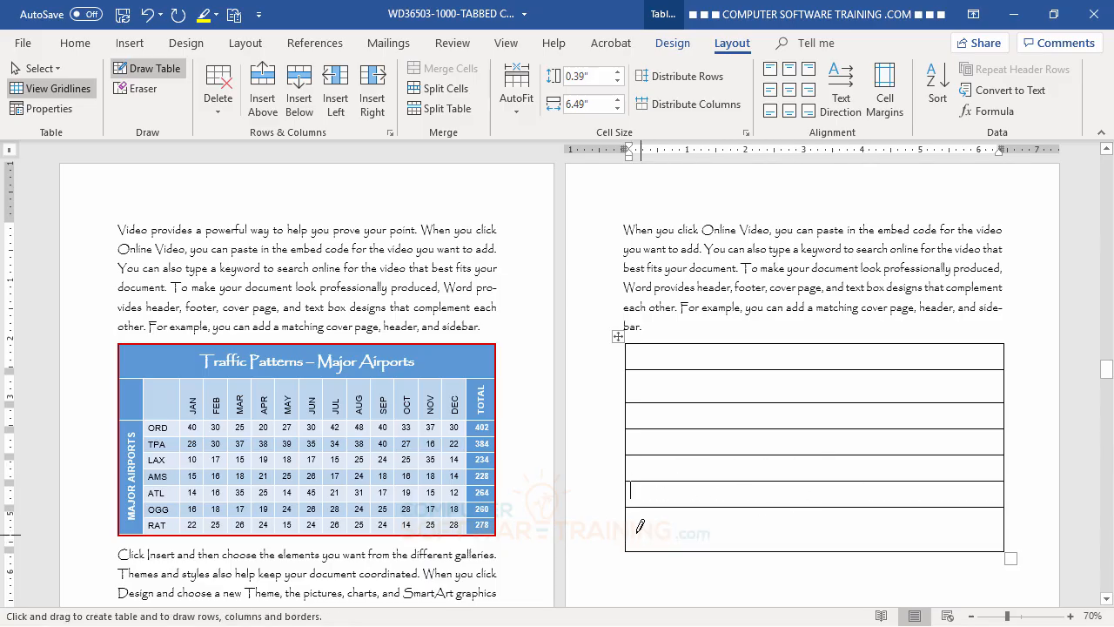
left_click_drag(633, 524, 912, 526)
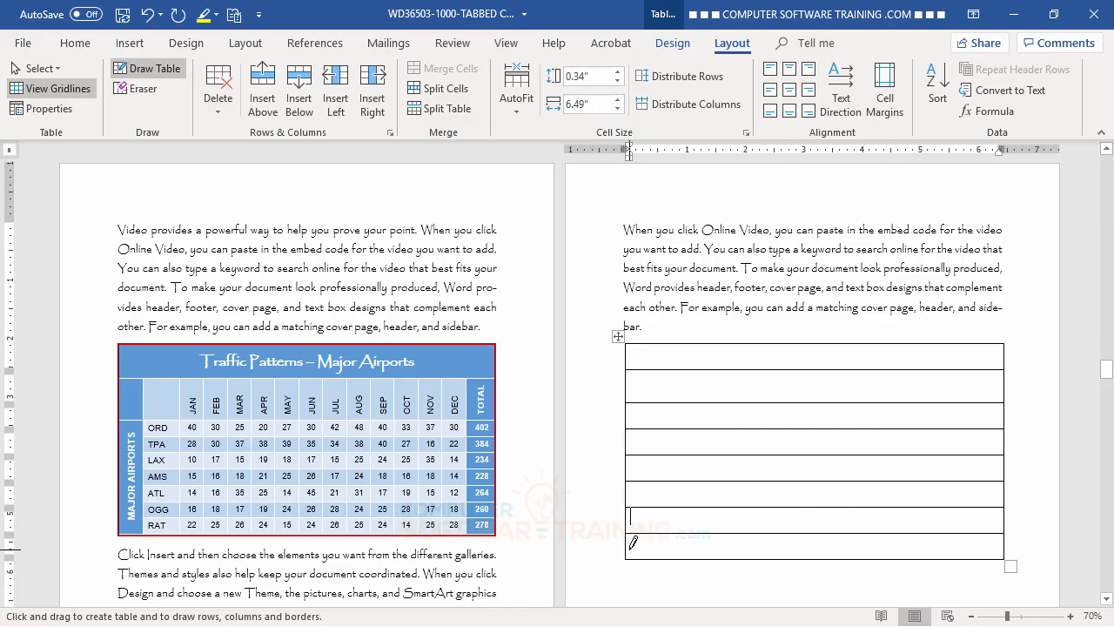
left_click_drag(631, 549, 876, 534)
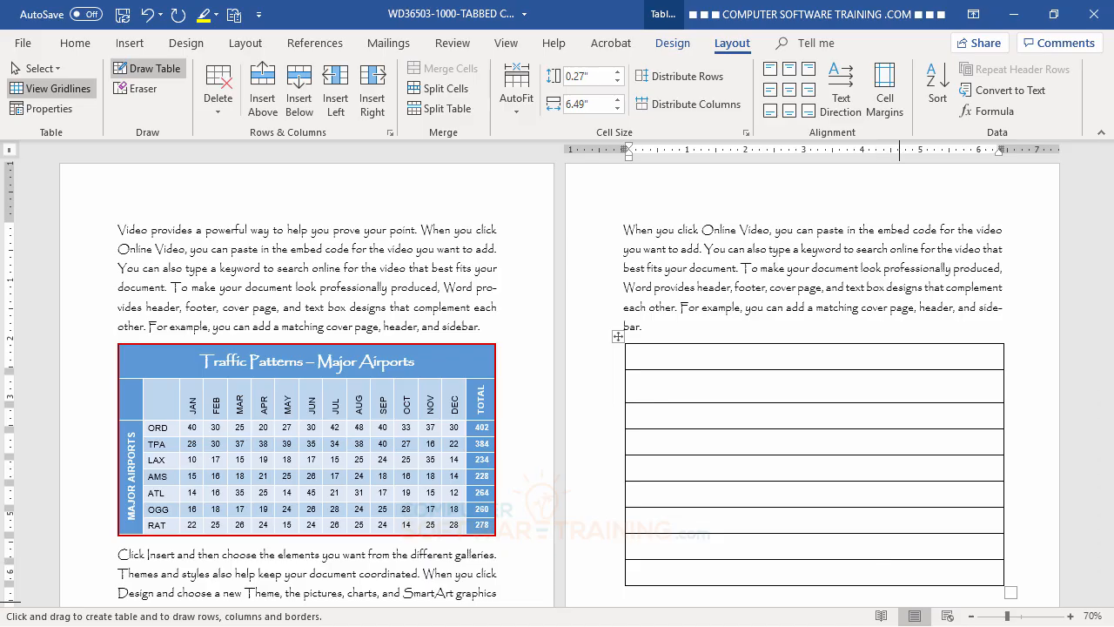
key("Escape")
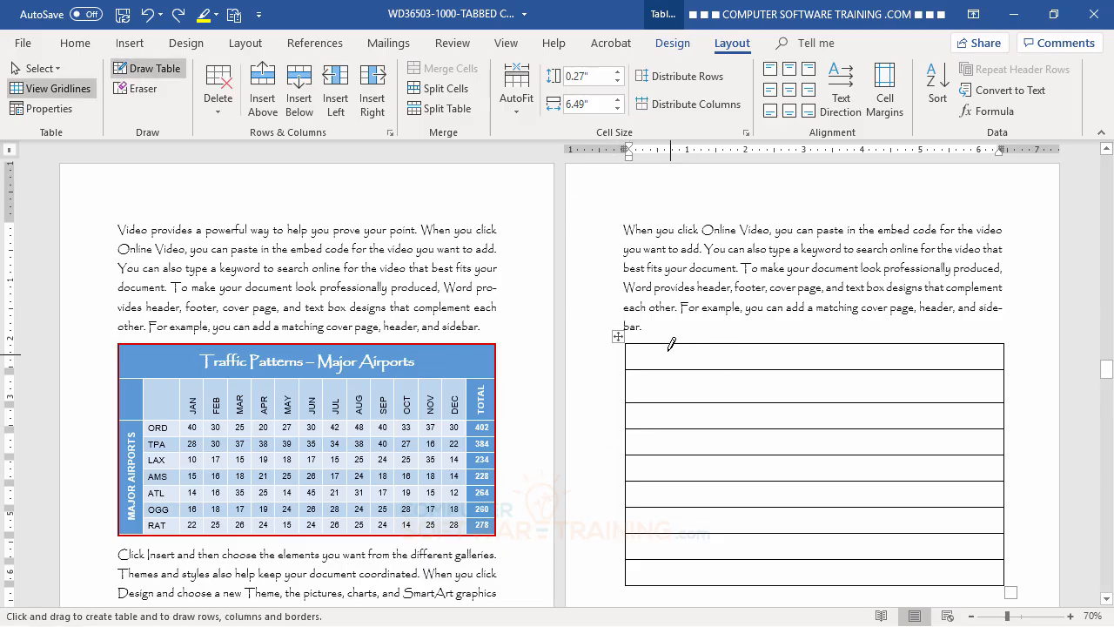
Draw 14 vertical lines through all rows to divide the table into 15 narrow columns, about 0.3 to 0.5 inches wide
mouse_move(654, 383)
left_mouse_down()
mouse_move(653, 557)
mouse_move(663, 557)
left_mouse_up()
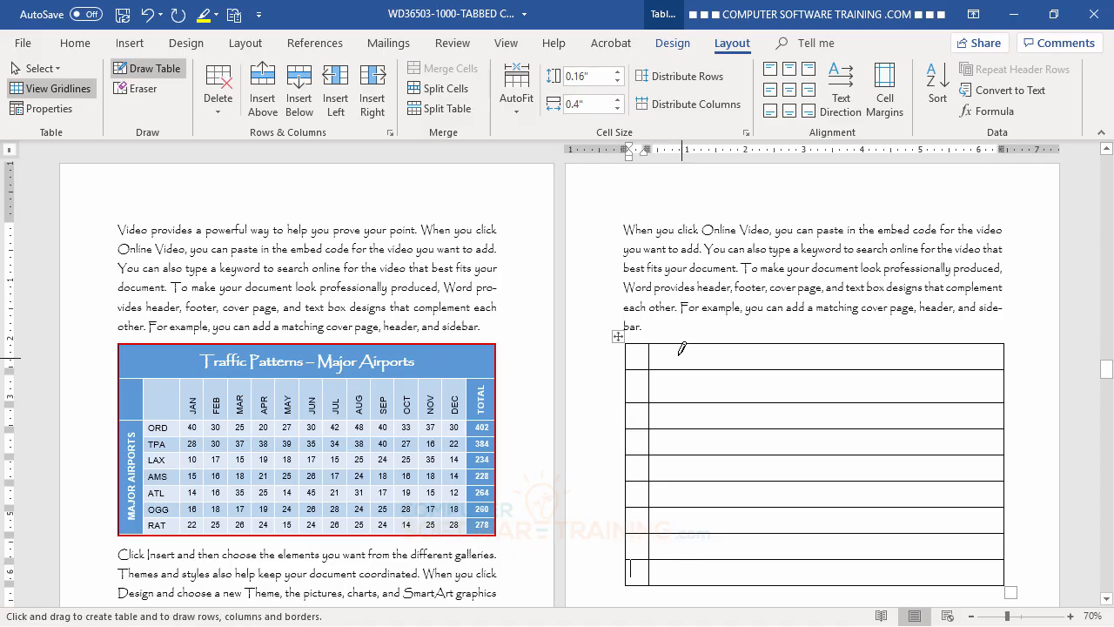
mouse_move(677, 345)
left_mouse_down()
mouse_move(684, 562)
mouse_move(693, 522)
left_mouse_up()
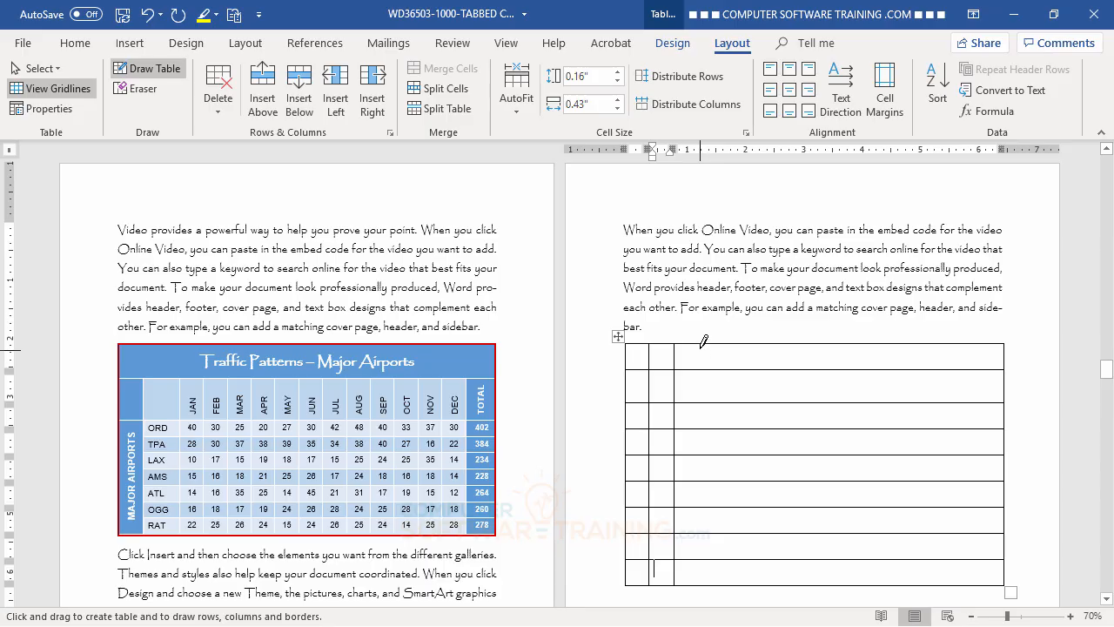
left_click_drag(701, 345, 701, 577)
left_click_drag(726, 343, 730, 571)
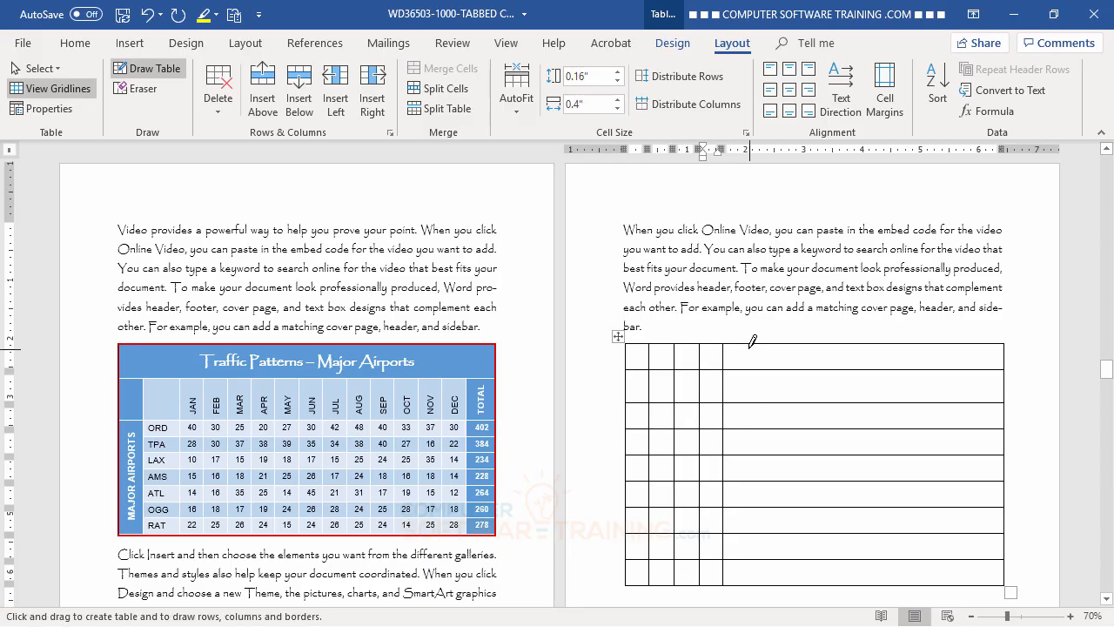
left_click_drag(750, 348, 748, 574)
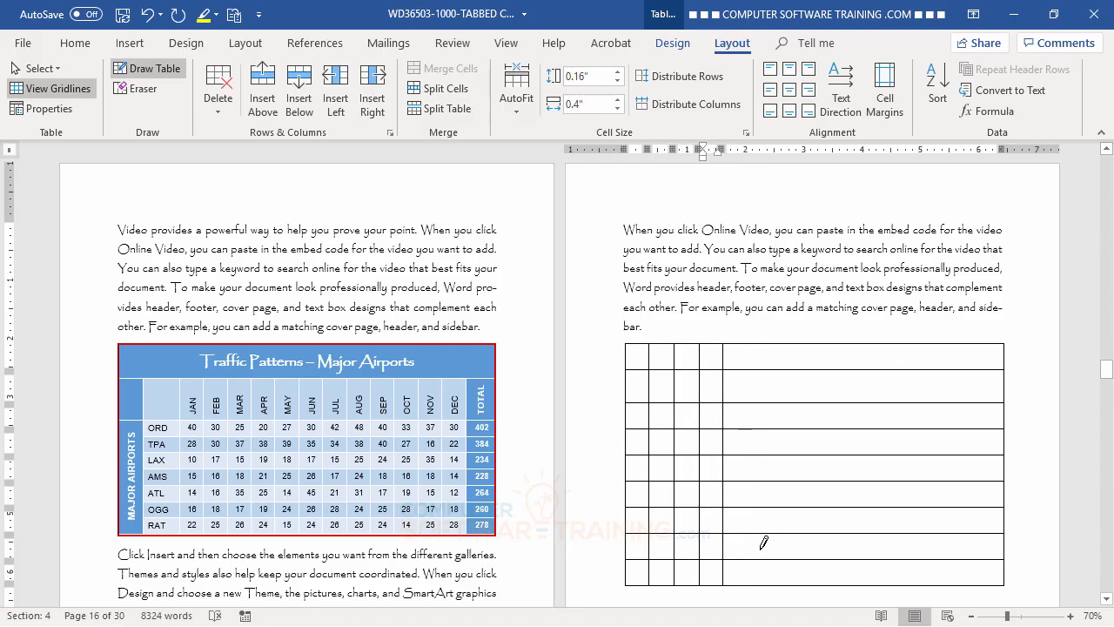
left_click_drag(774, 345, 773, 557)
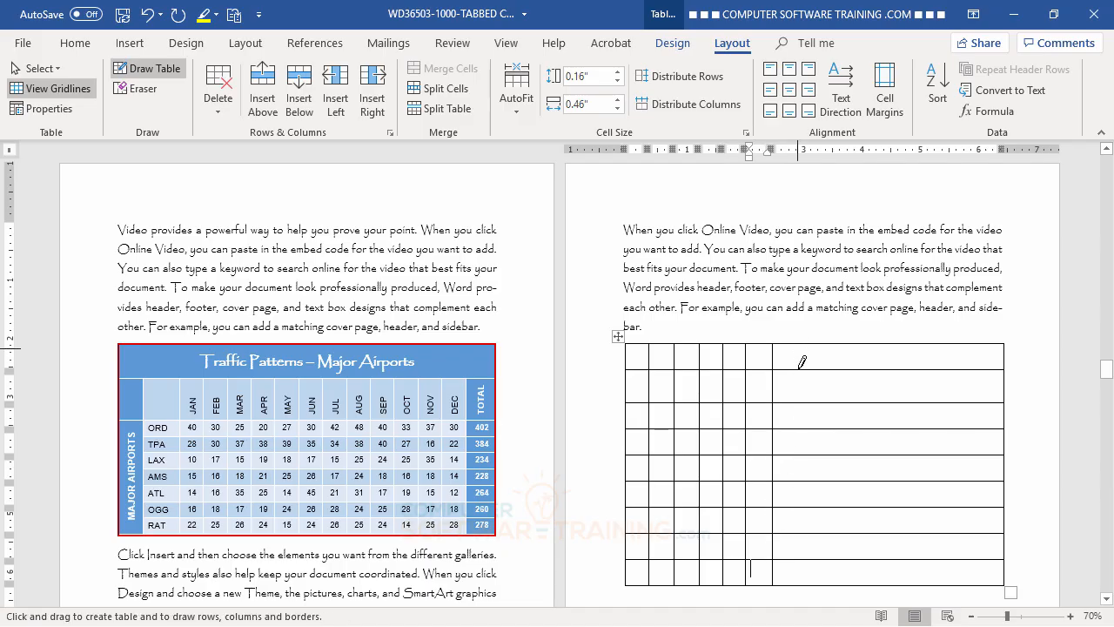
left_click_drag(798, 355, 808, 577)
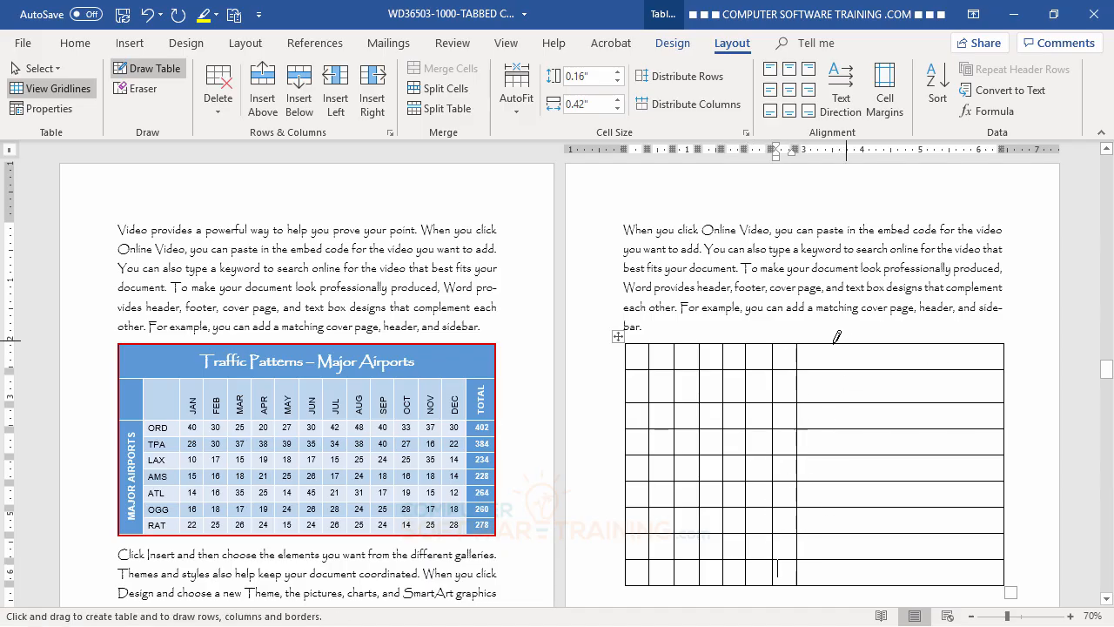
left_click_drag(830, 341, 833, 576)
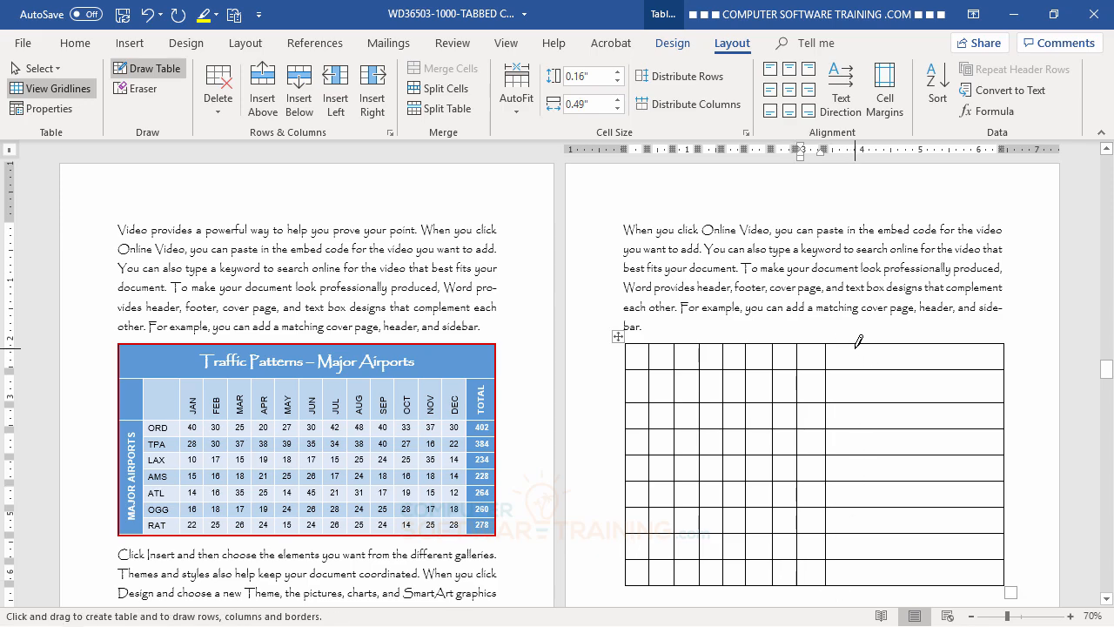
left_click_drag(858, 341, 866, 550)
left_click_drag(866, 562, 865, 563)
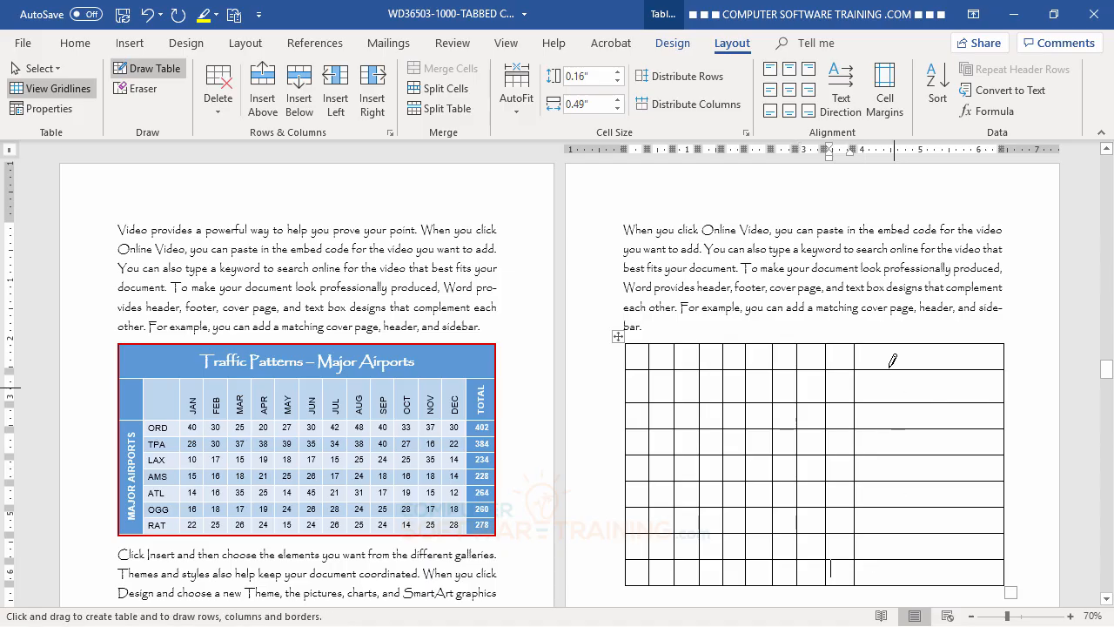
left_click_drag(885, 346, 895, 565)
left_click_drag(916, 341, 926, 562)
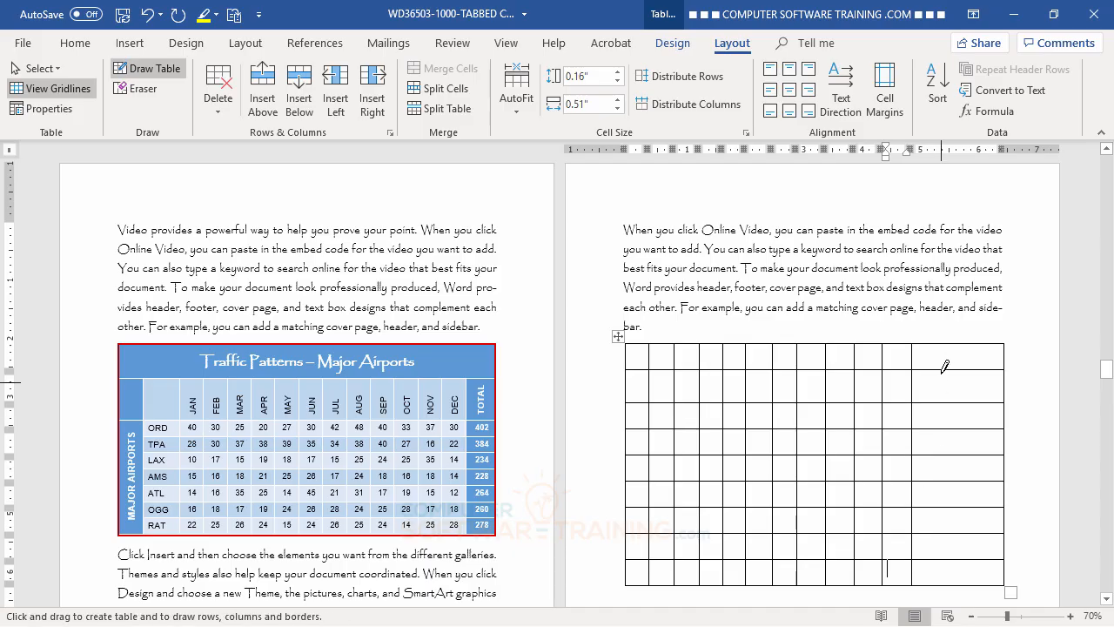
left_click_drag(944, 357, 947, 571)
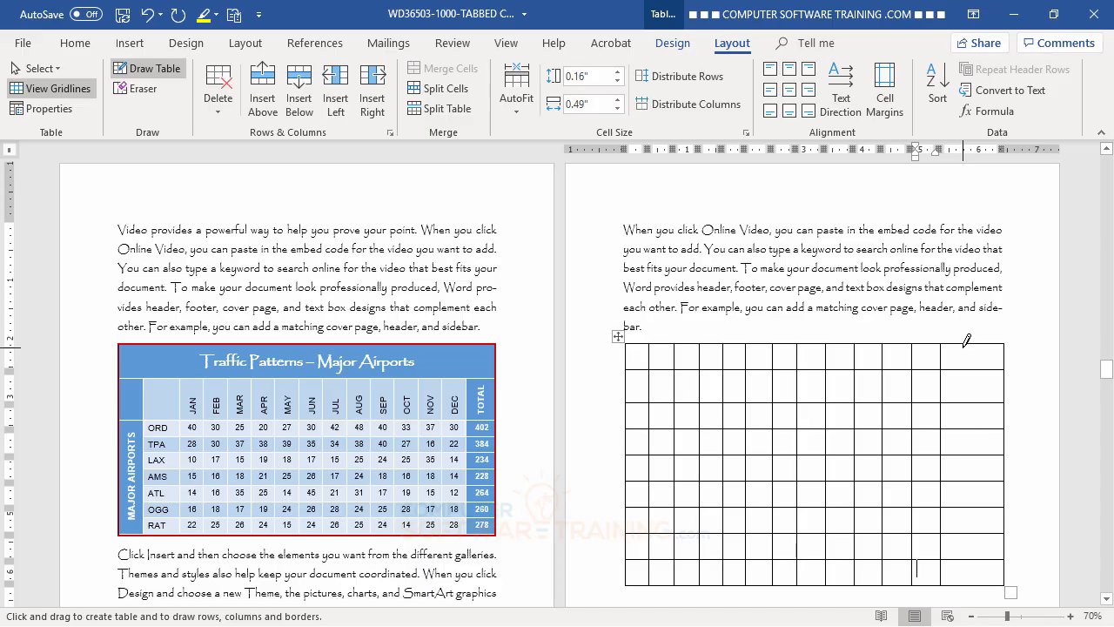
left_click_drag(965, 345, 968, 570)
left_click_drag(985, 346, 989, 564)
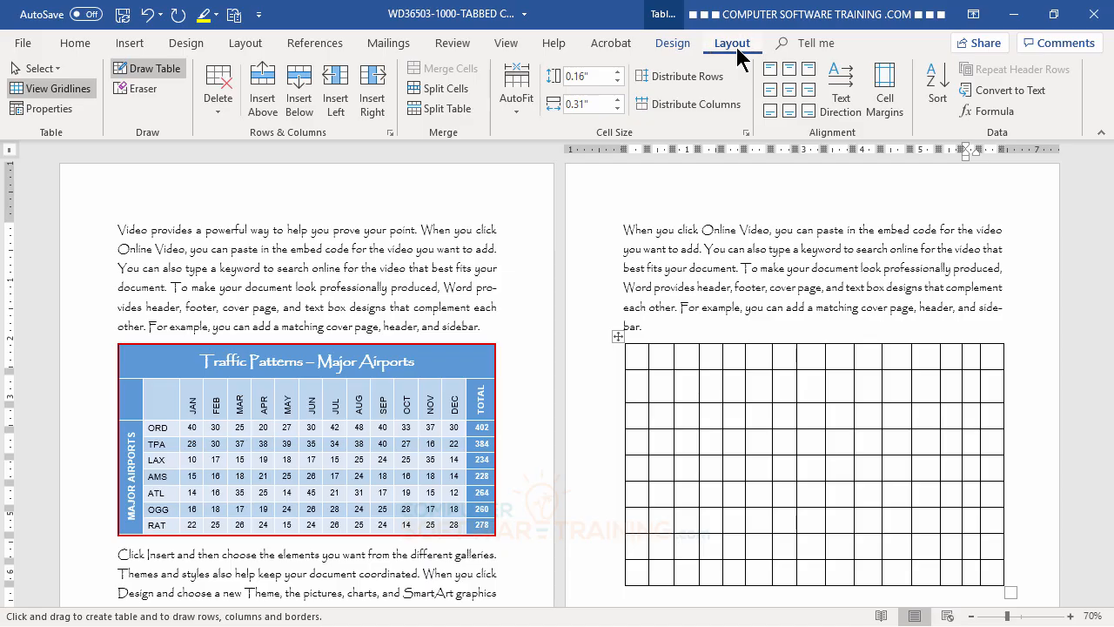
Erase the first two vertical partitions in the new table's first row with the Eraser
left_click(140, 91)
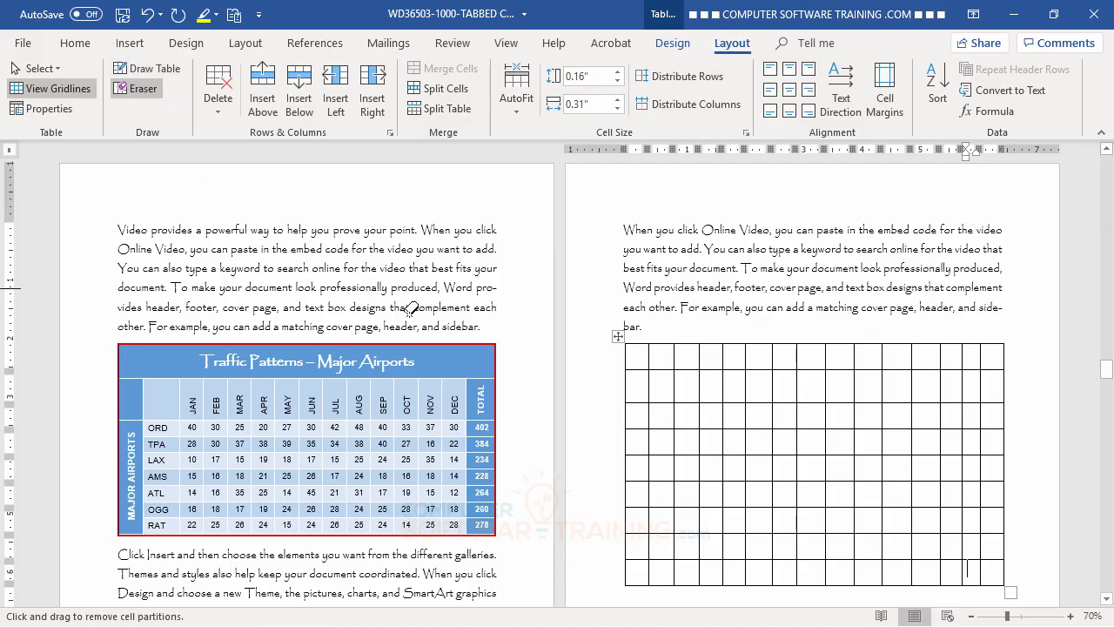
left_click(648, 353)
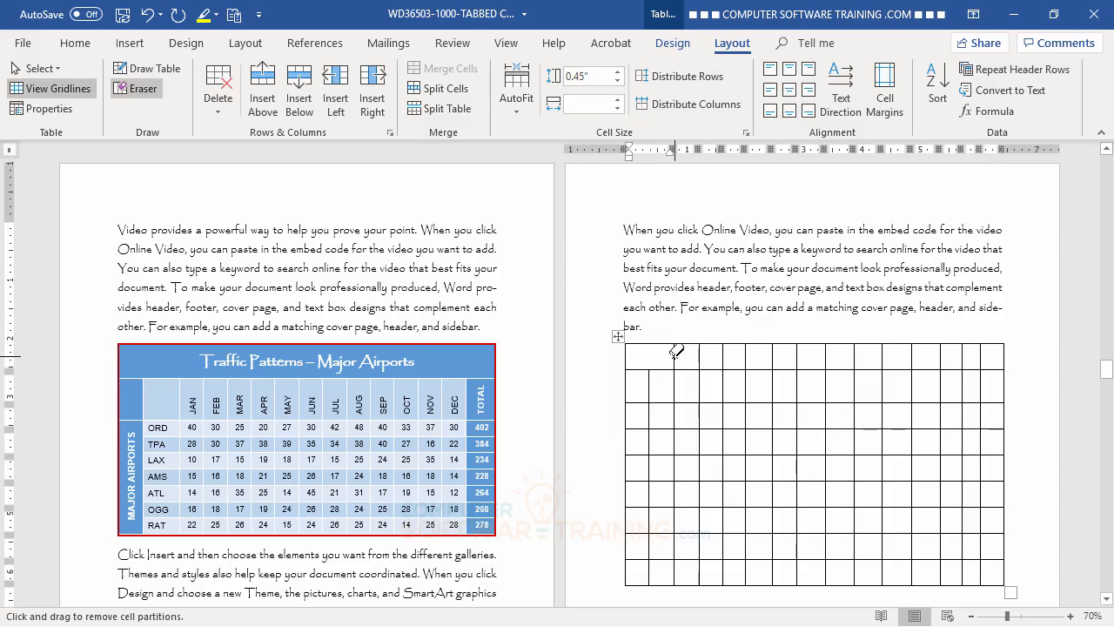
left_click(676, 354)
left_click(142, 88)
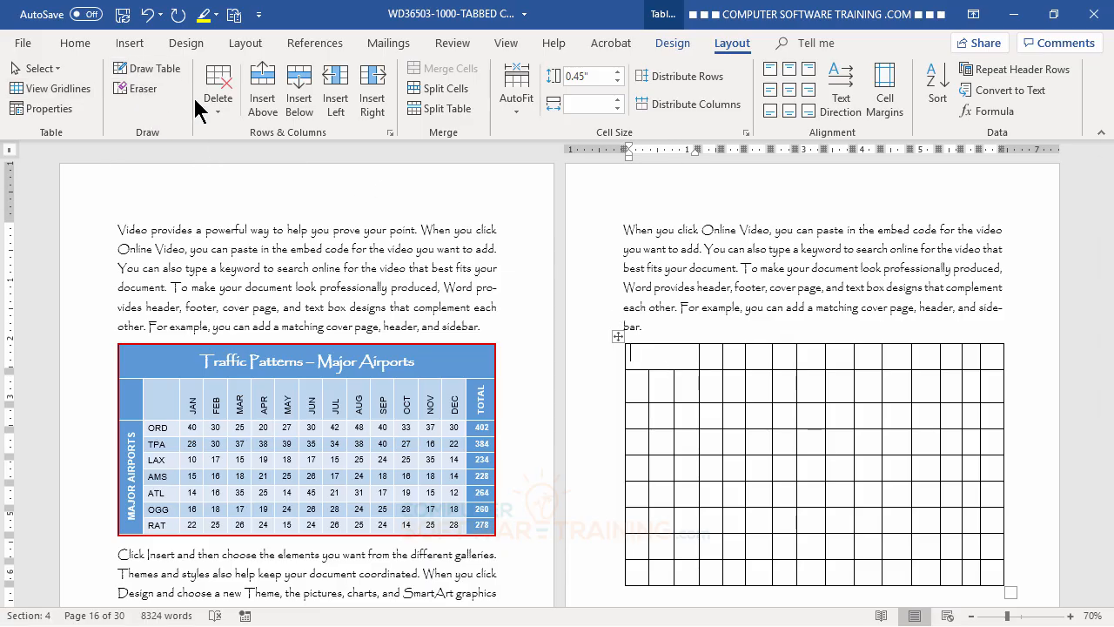
Merge all cells of the new table's first row into a single title cell
left_click_drag(671, 357, 986, 353)
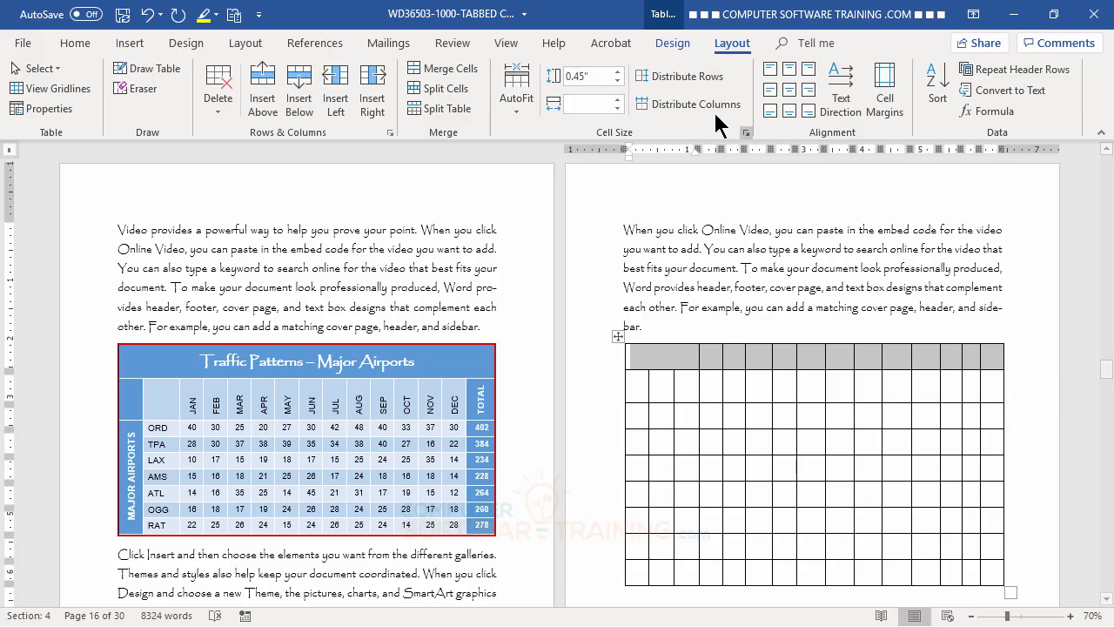
left_click(444, 70)
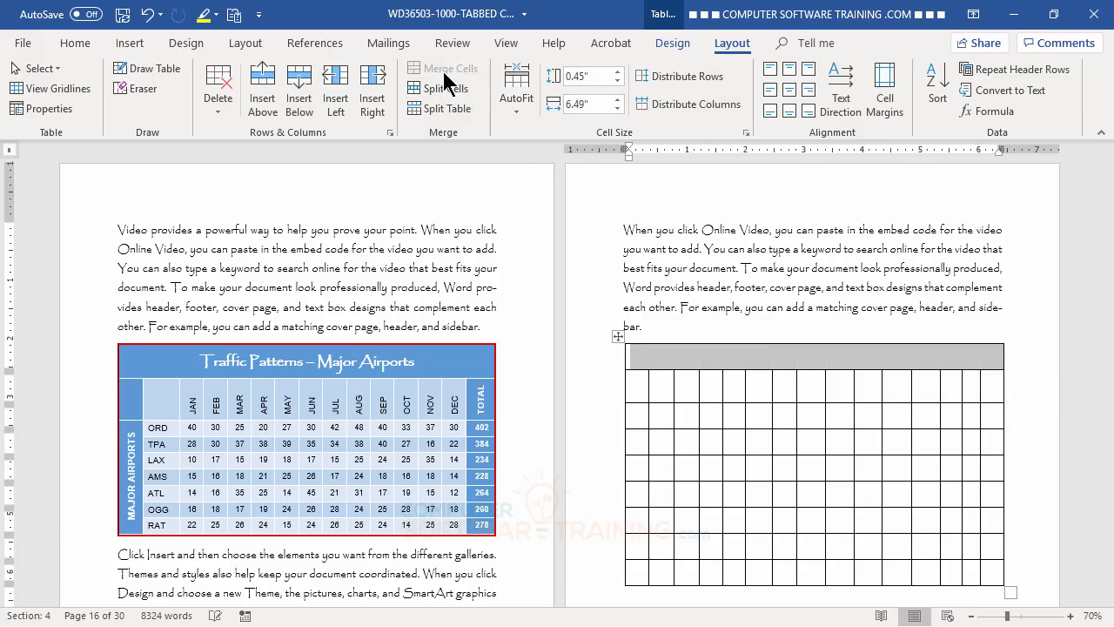
left_click(715, 385)
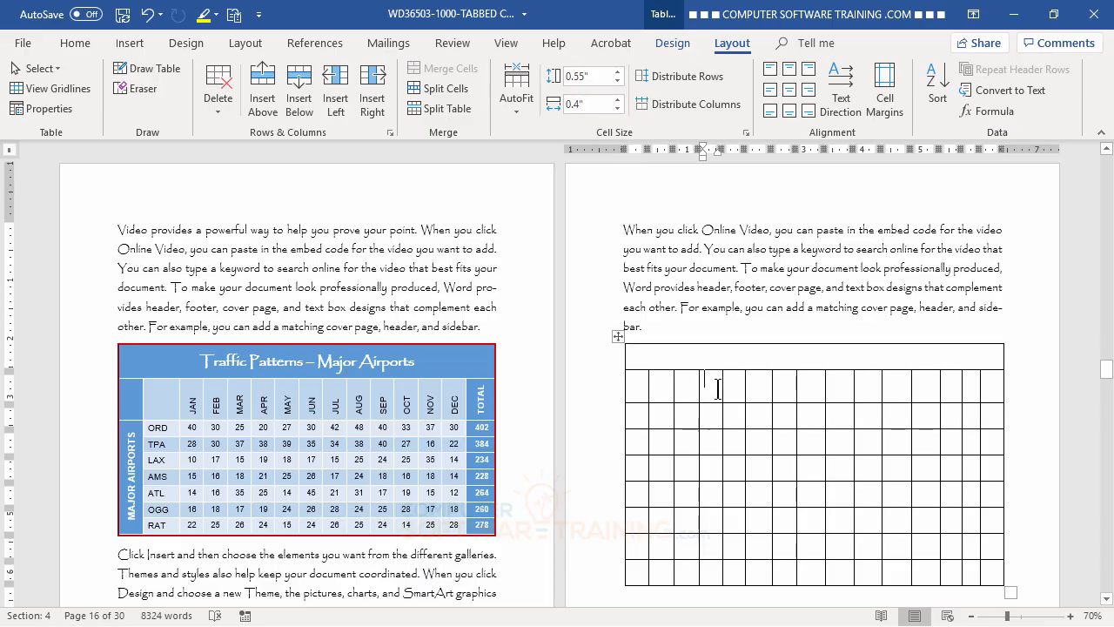
left_click(137, 90)
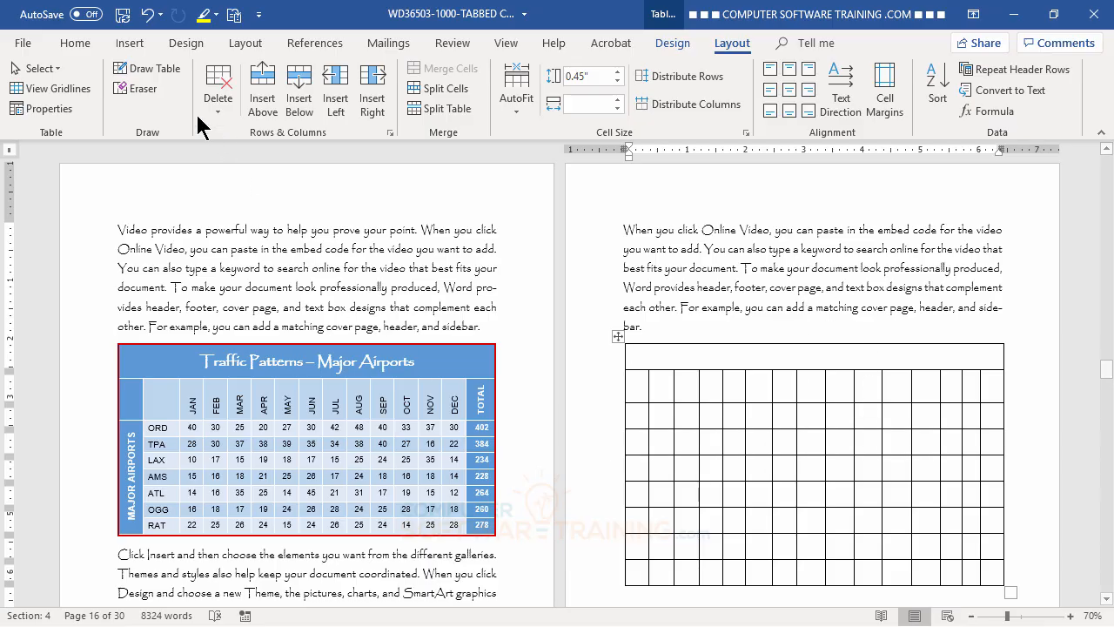
left_click(144, 69)
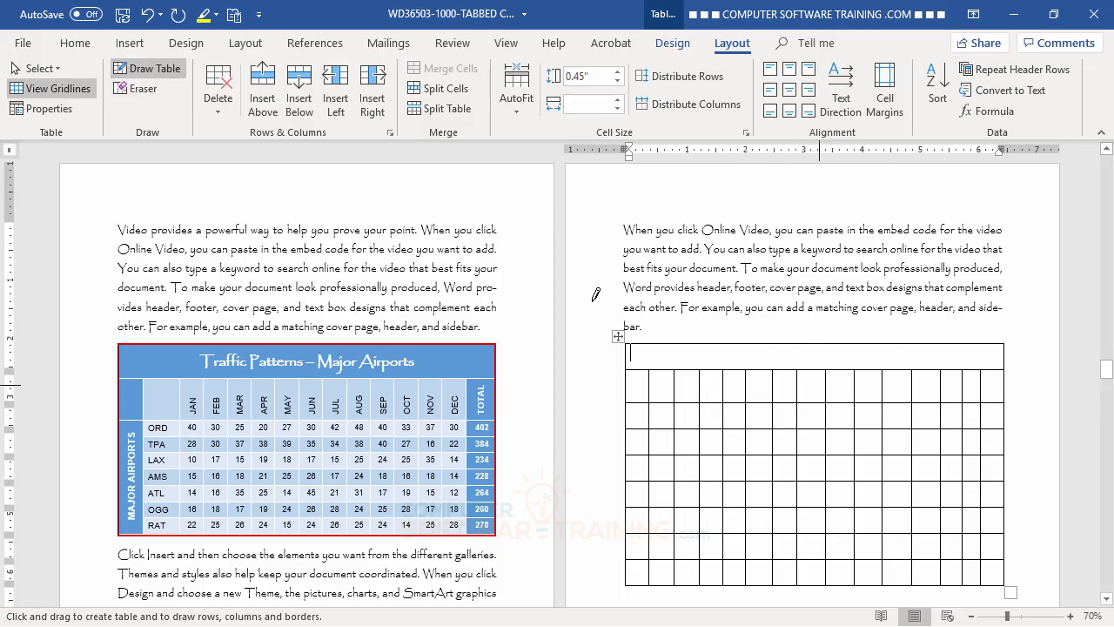
left_click(145, 77)
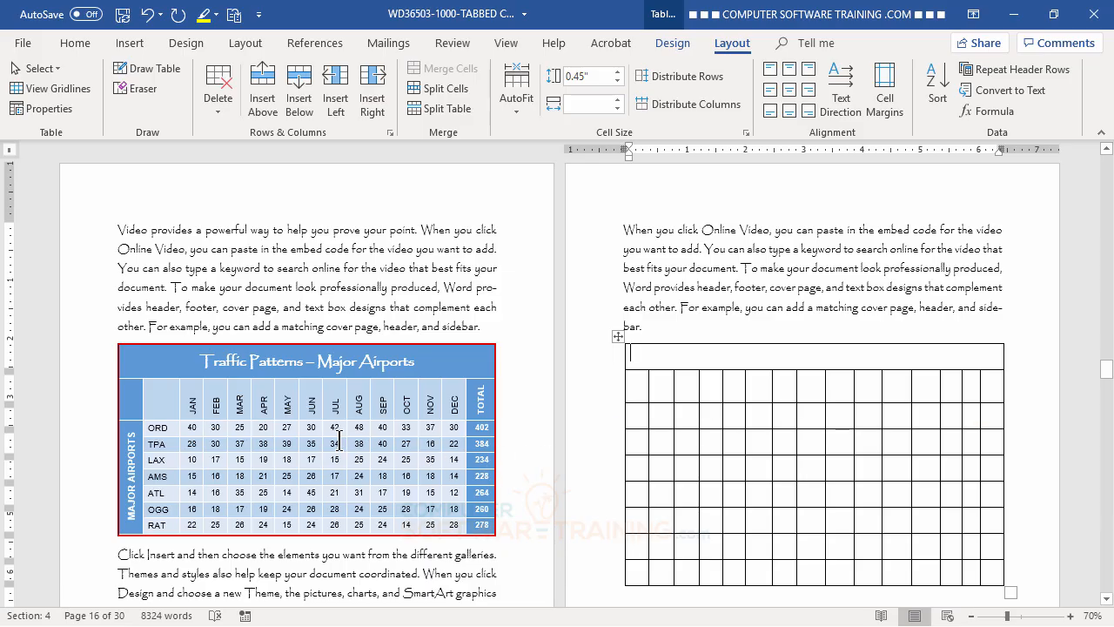
Apply the blue table style from the fifth row, sixth column of the Grid Tables group to the new table
left_click(810, 442)
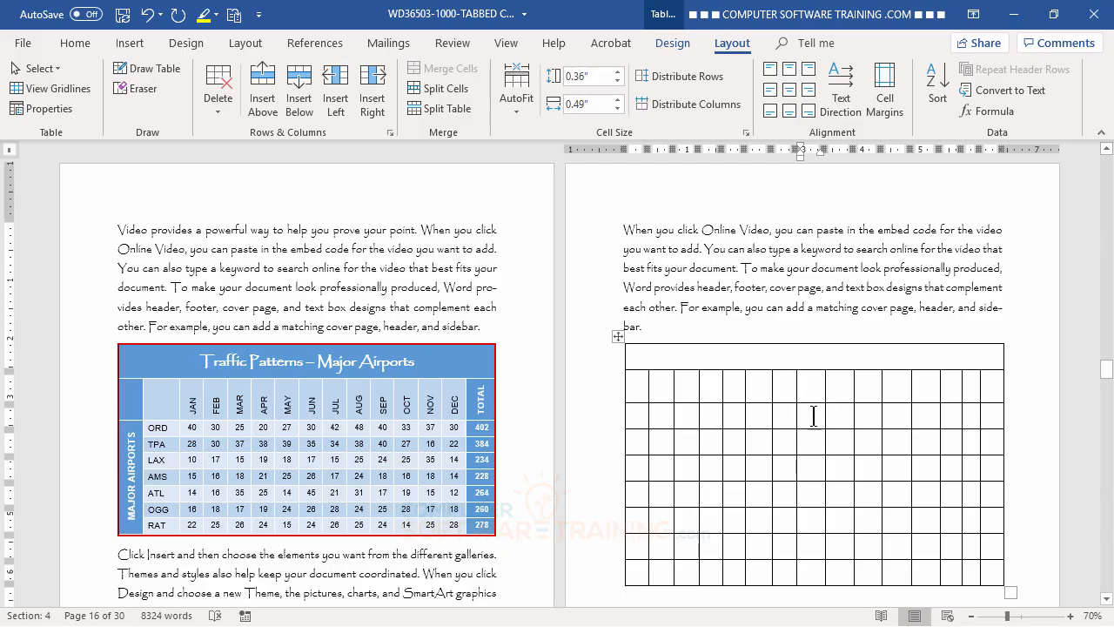
left_click(681, 49)
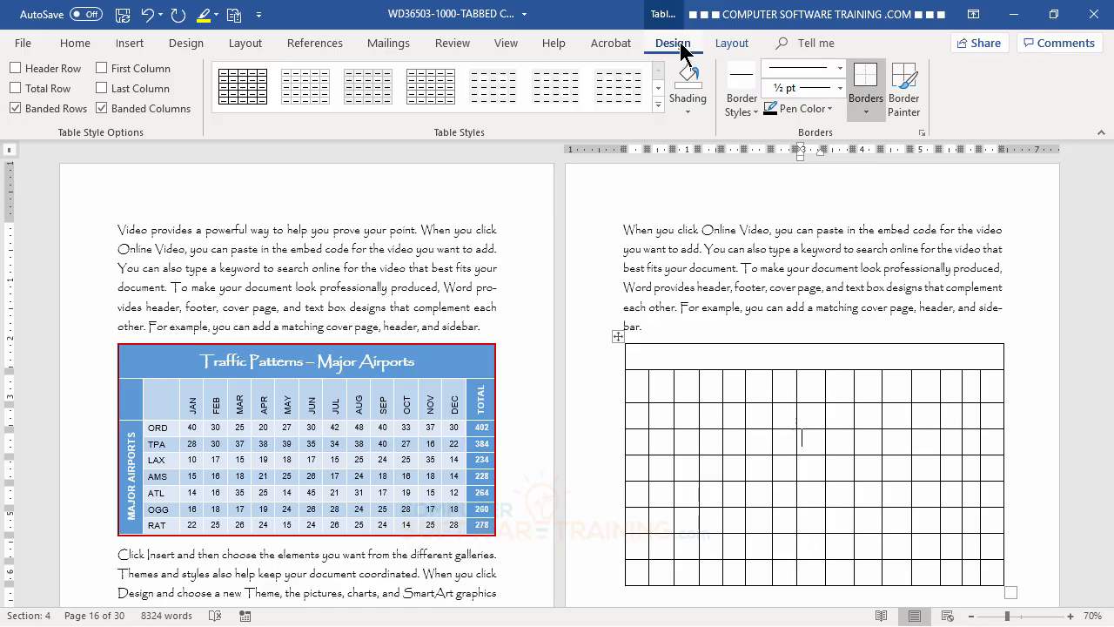
left_click(659, 104)
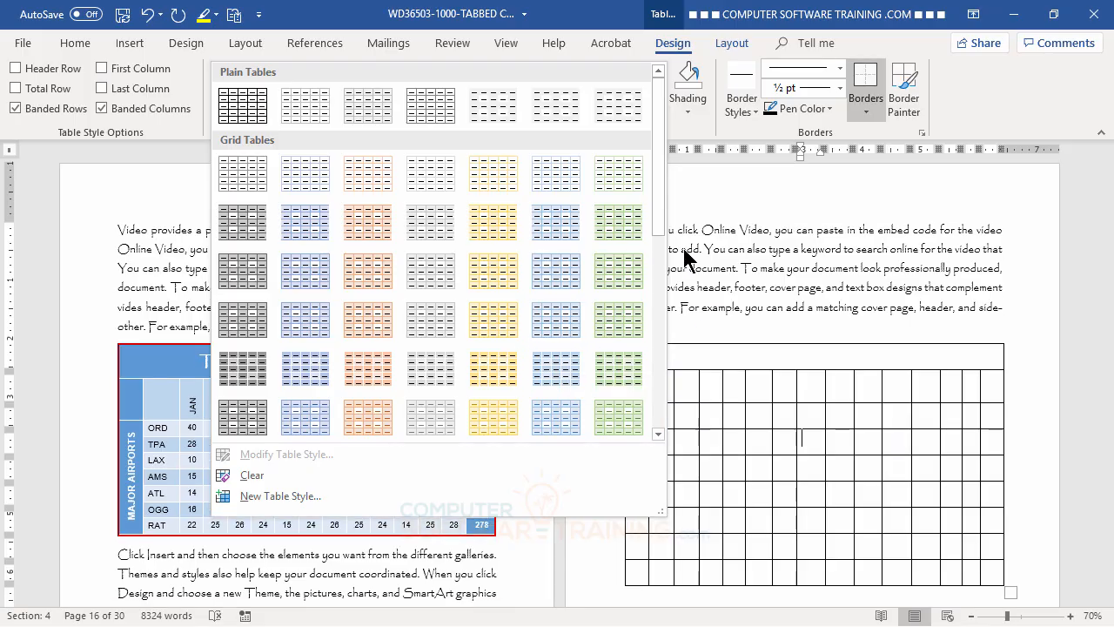
left_click_drag(659, 213, 657, 371)
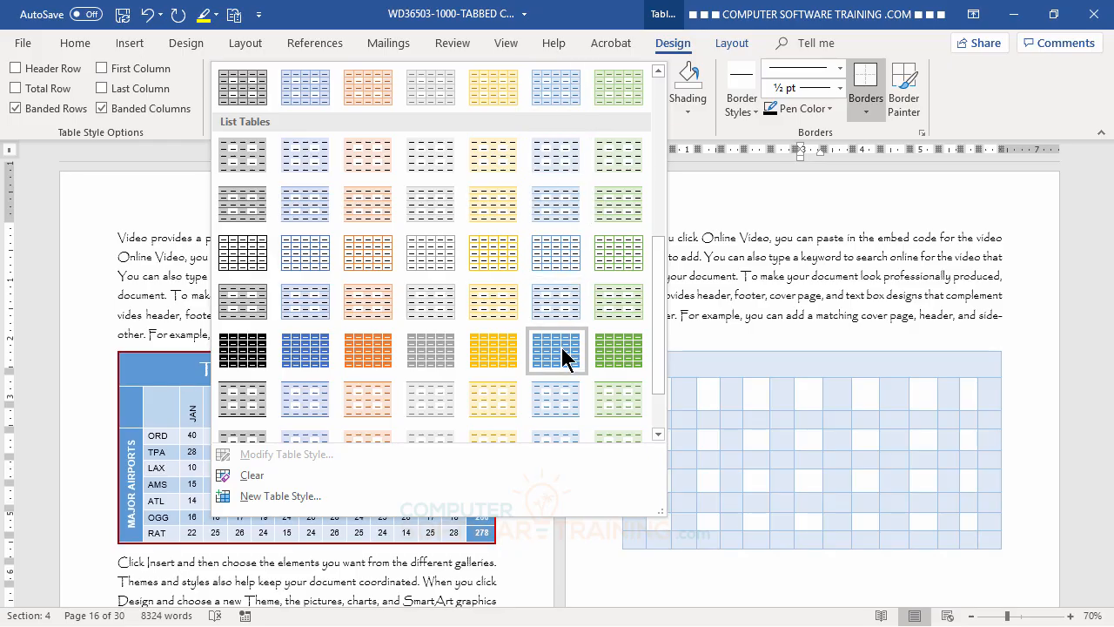
scroll(548, 290, "up", 2)
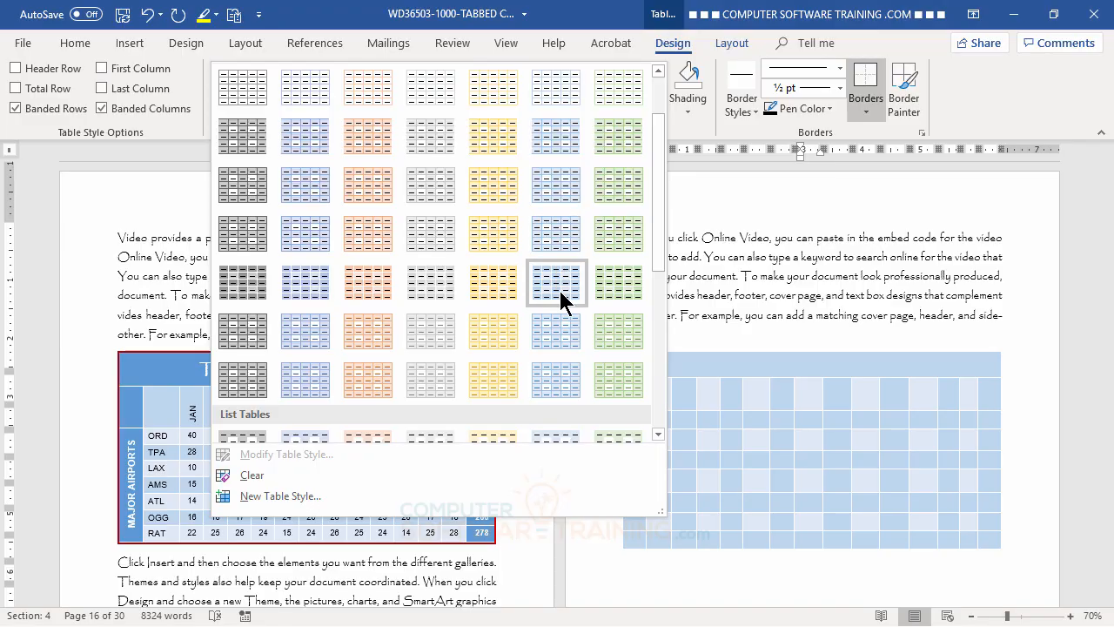
left_click(559, 296)
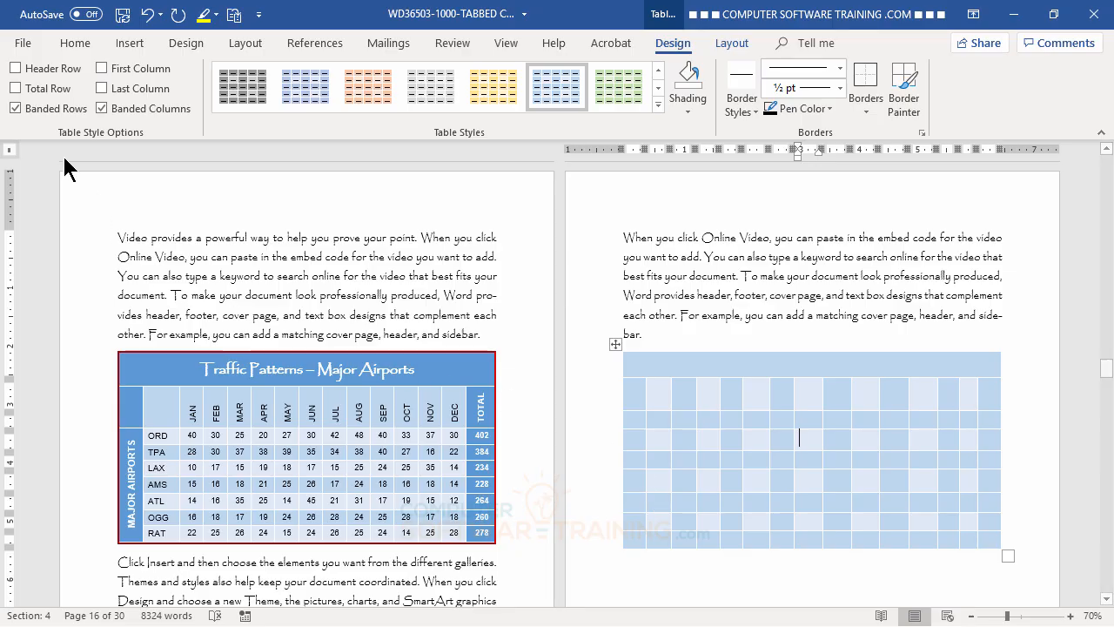
Enable the Header Row, First Column and Last Column style options for the new table and disable Banded Columns
left_click(15, 70)
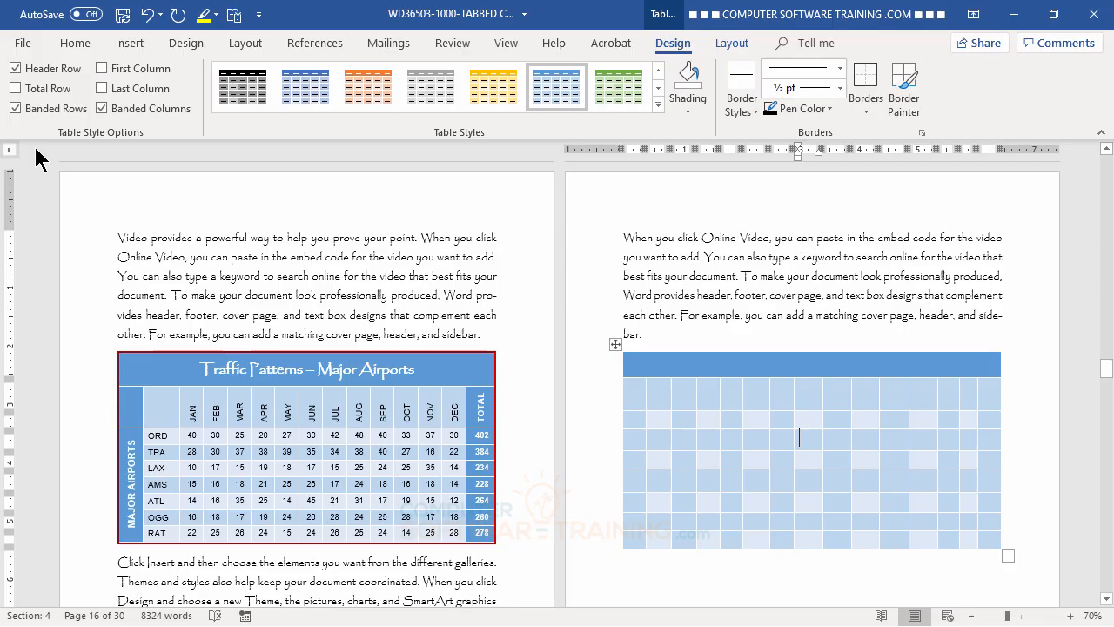
left_click(102, 108)
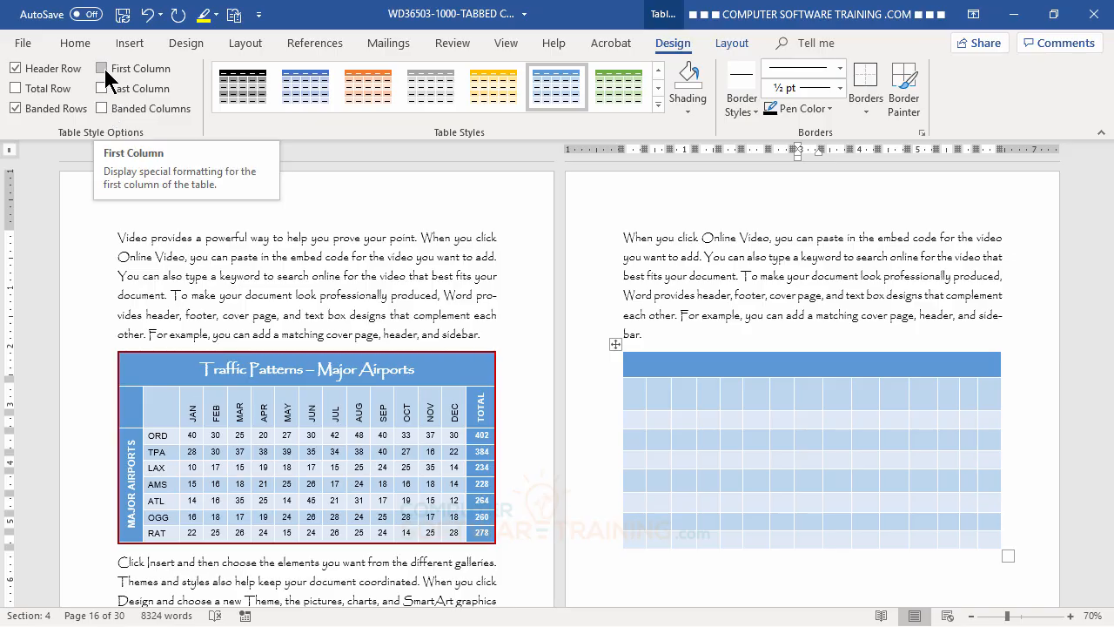
left_click(103, 69)
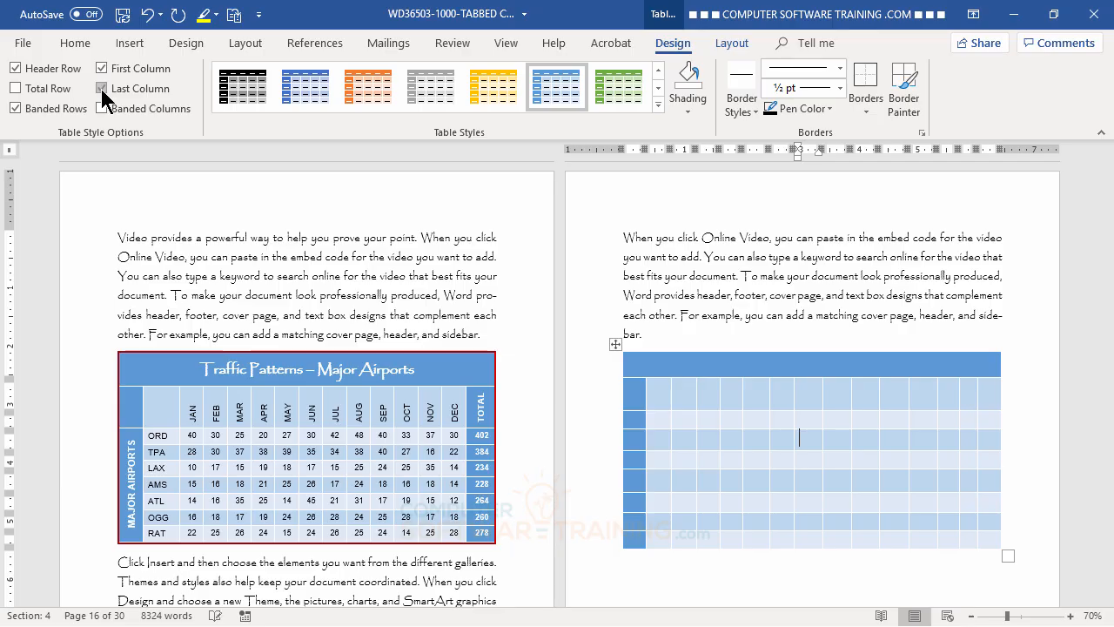
left_click(101, 89)
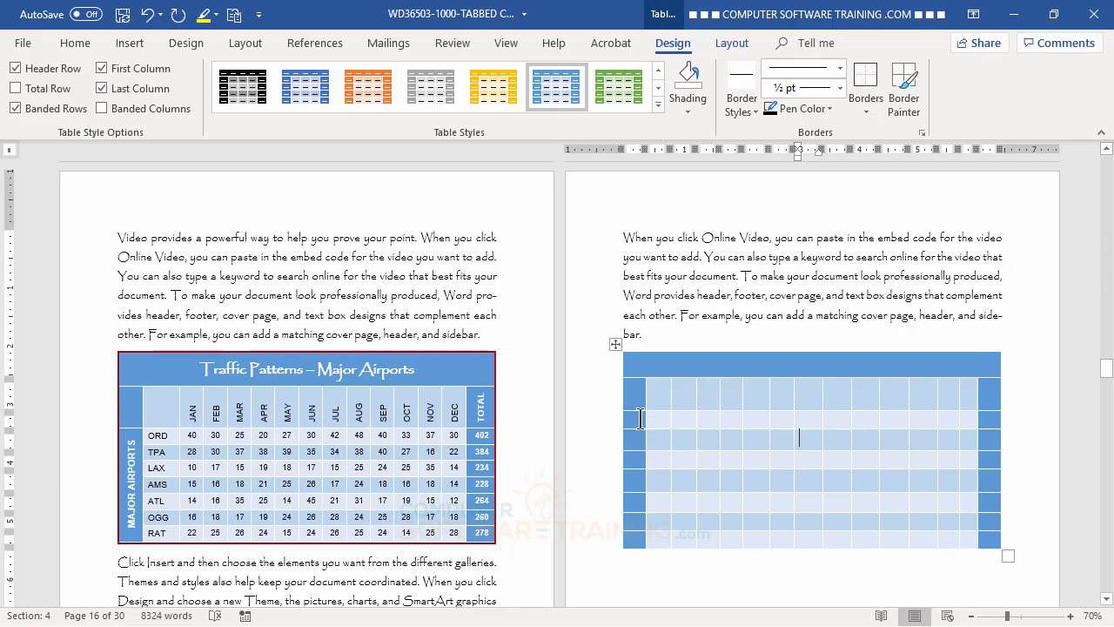
Merge the new table's first-column cells from the third row to the last and enter MAJOR AIRPORTS in the merged cell
left_click_drag(634, 421, 631, 532)
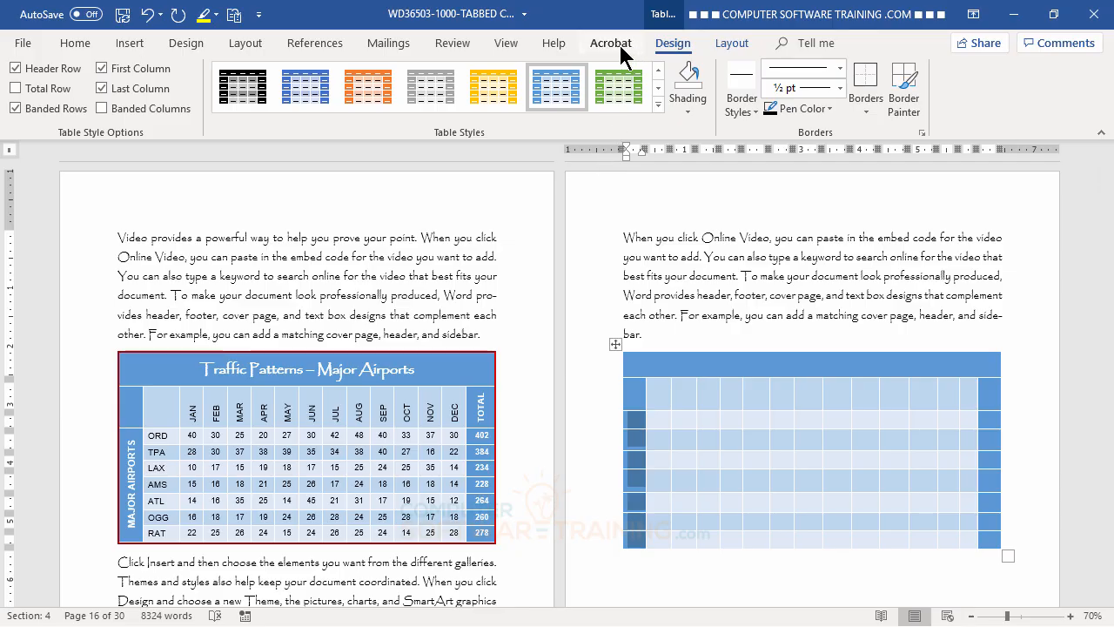
left_click(731, 46)
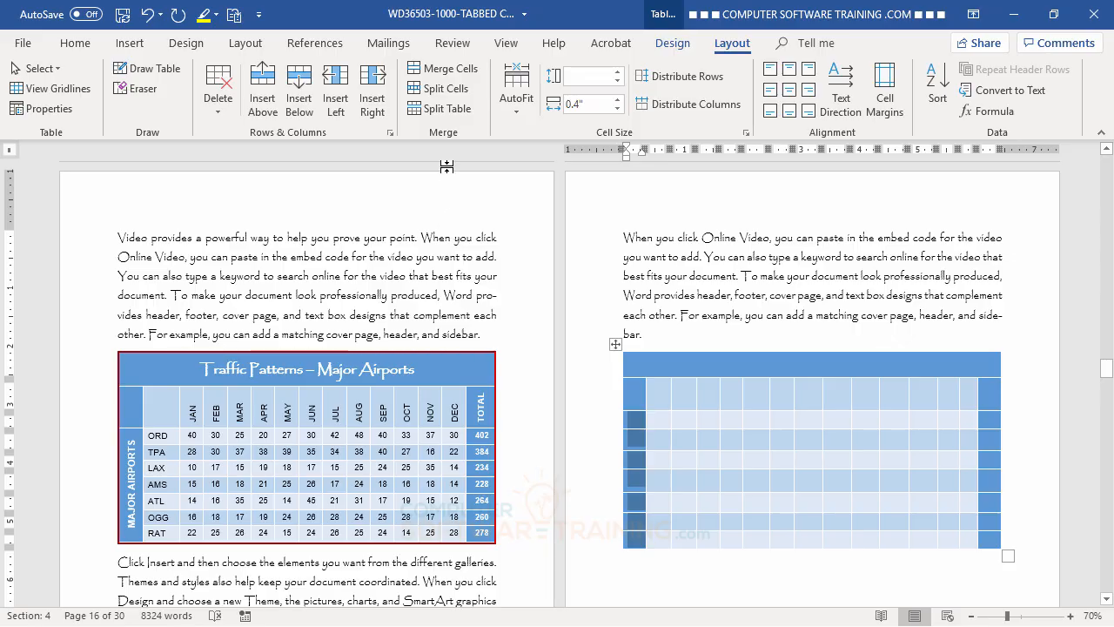
left_click(452, 73)
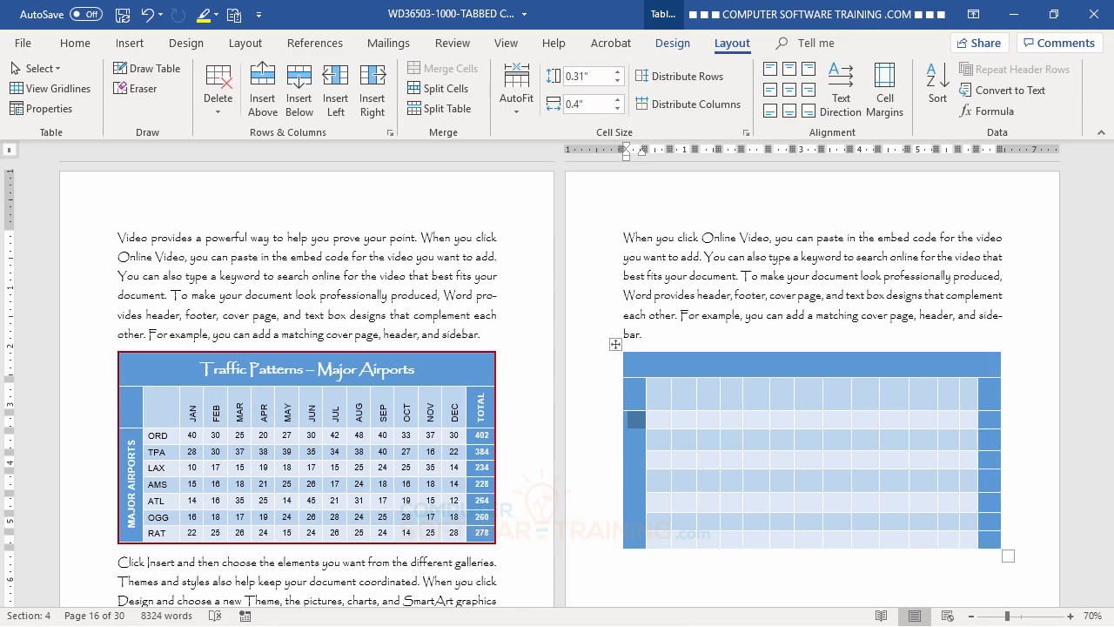
type("MAJOR A")
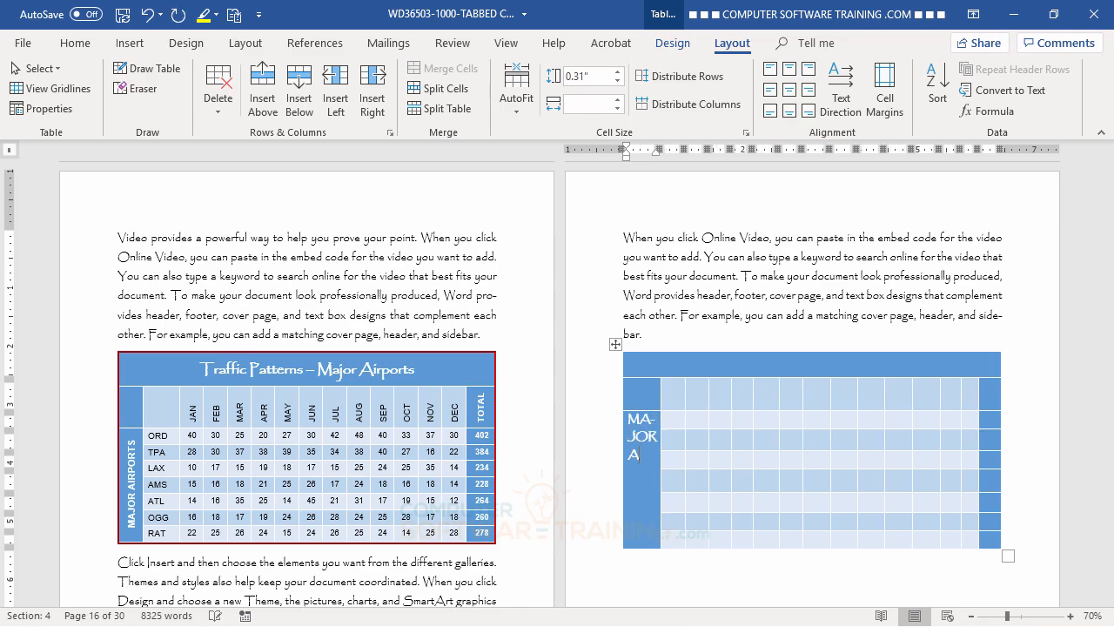
type("IRPORTS")
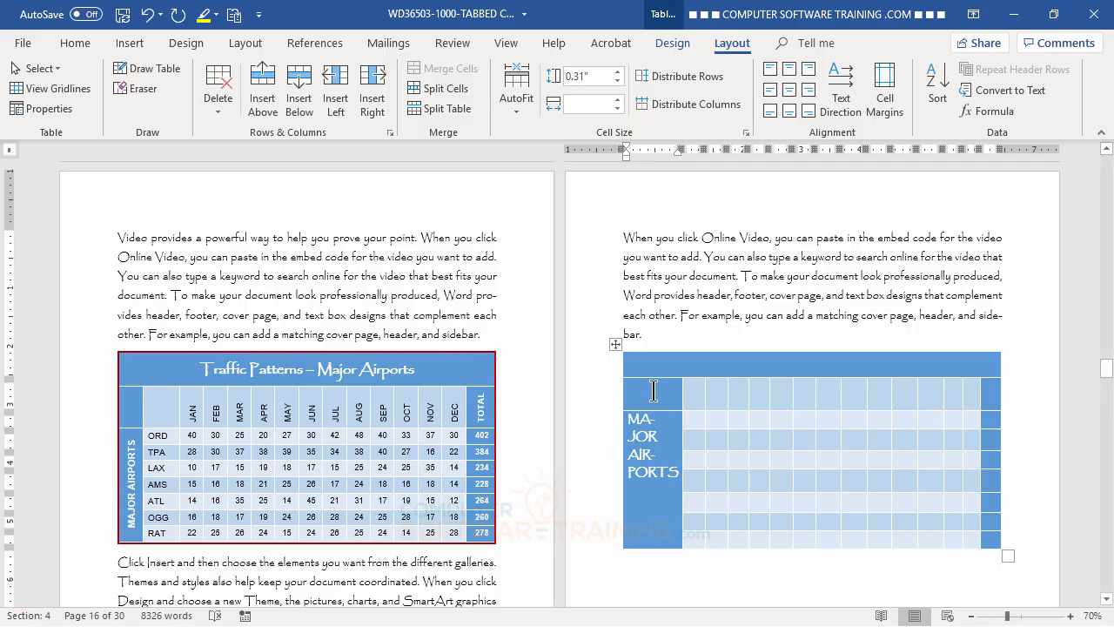
Set the font of all cells below the new table's title row to Arial, size 11
left_click_drag(653, 391, 1001, 537)
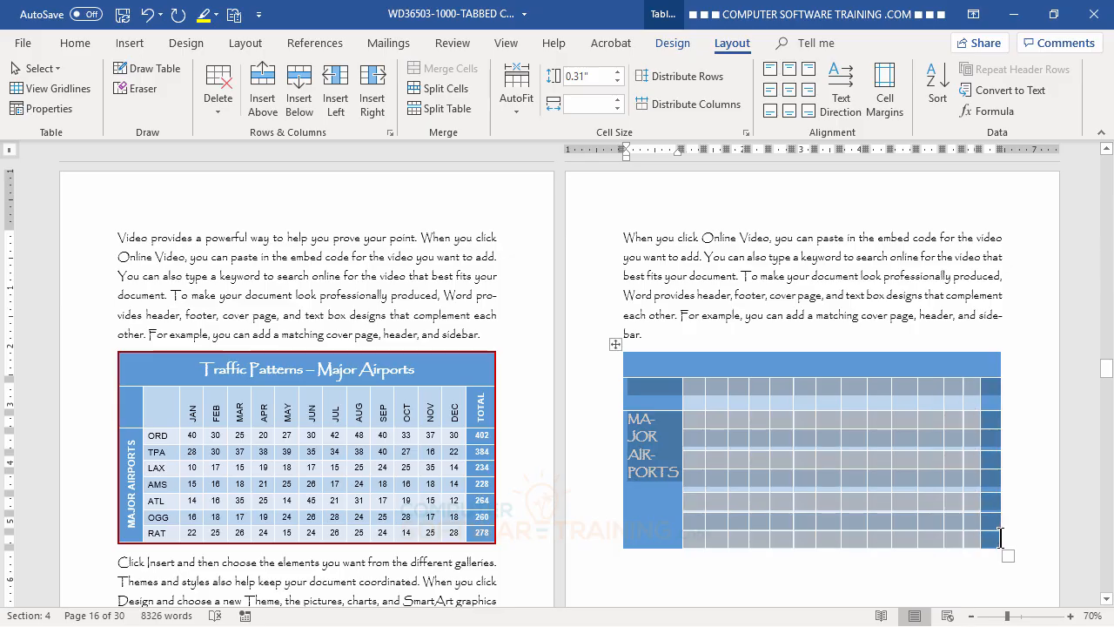
left_click(75, 44)
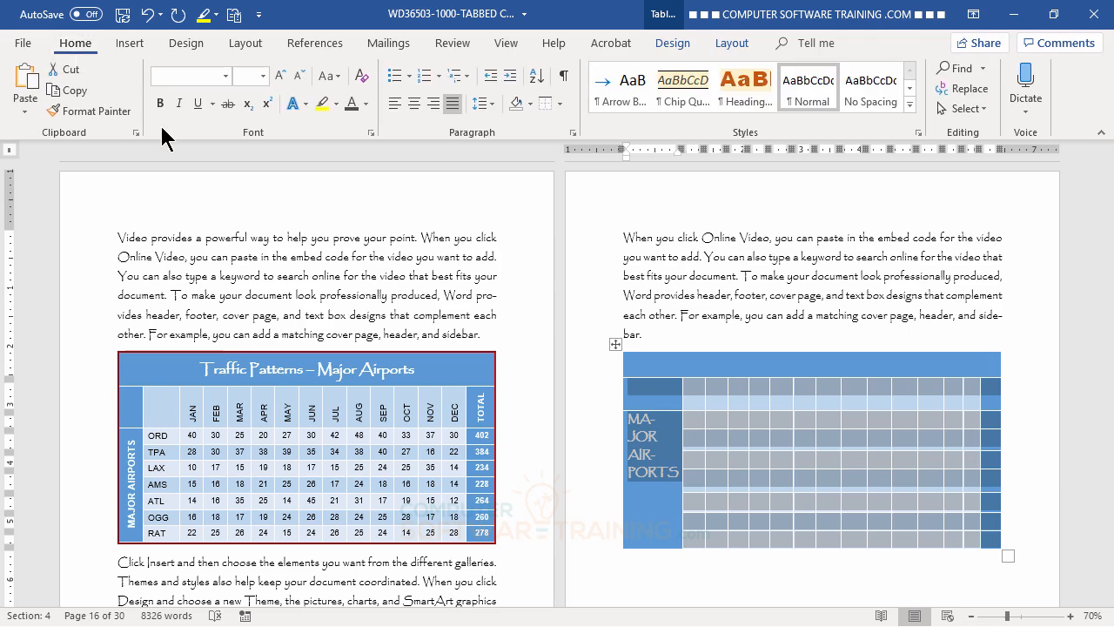
left_click(226, 77)
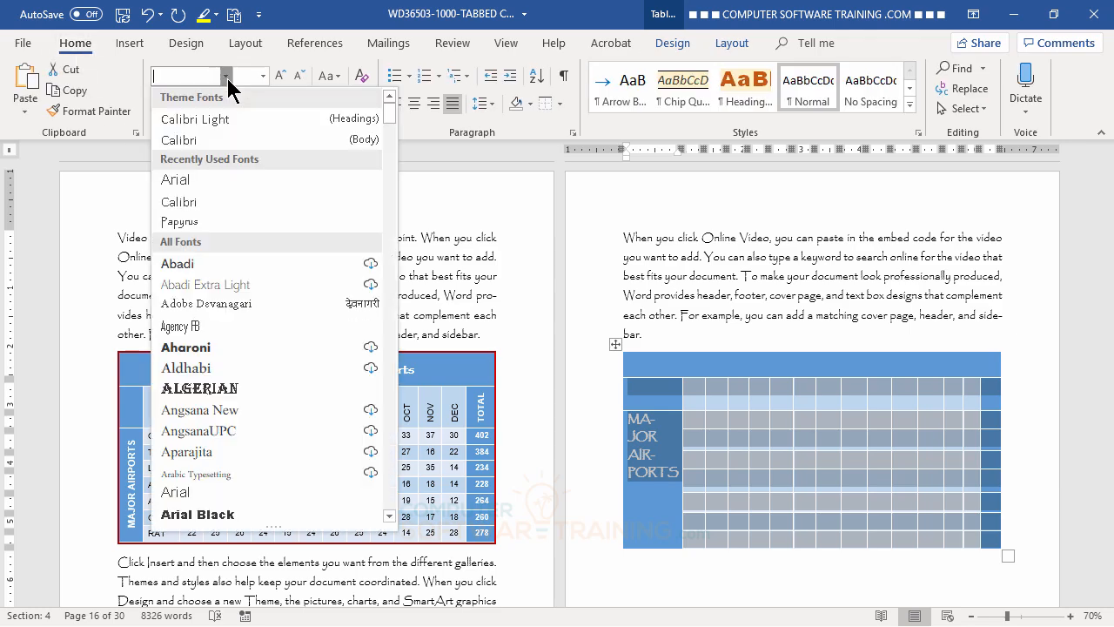
left_click(183, 183)
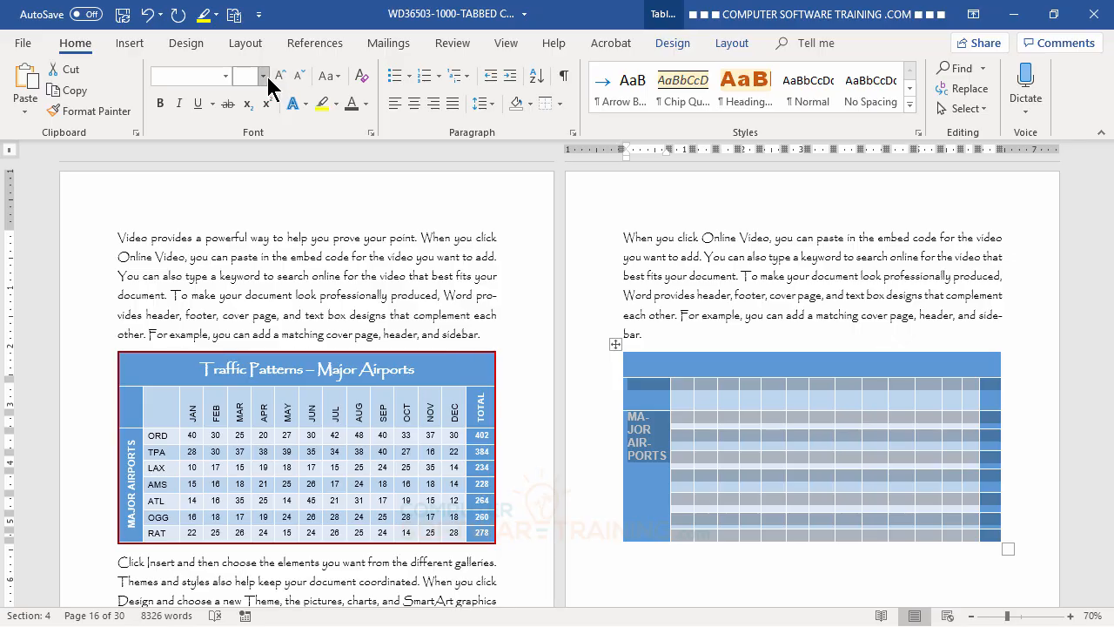
left_click(262, 77)
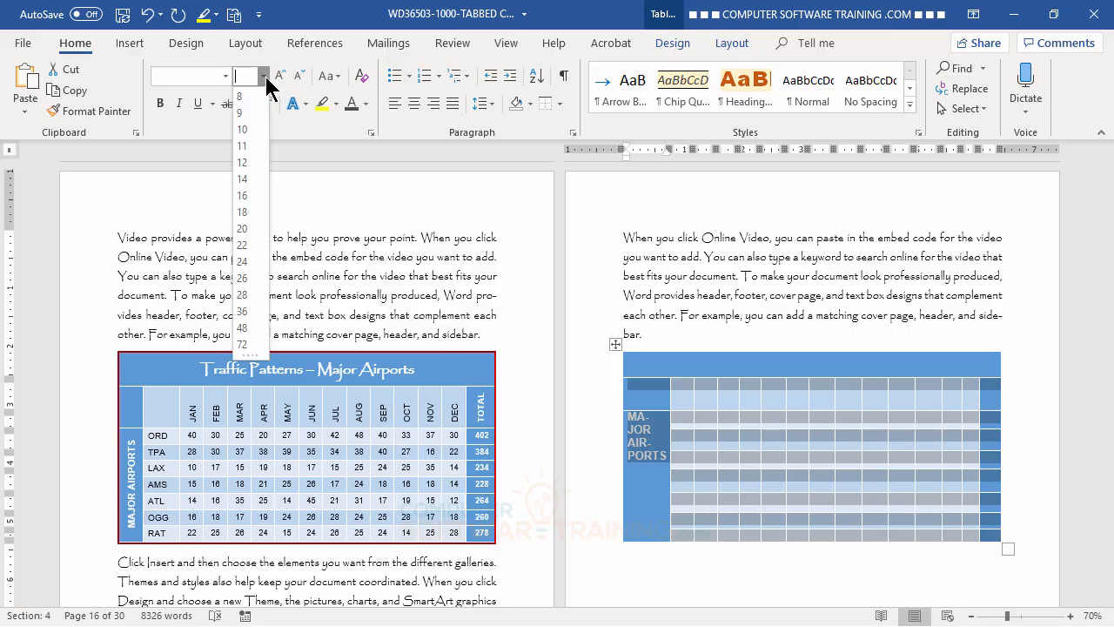
left_click(257, 146)
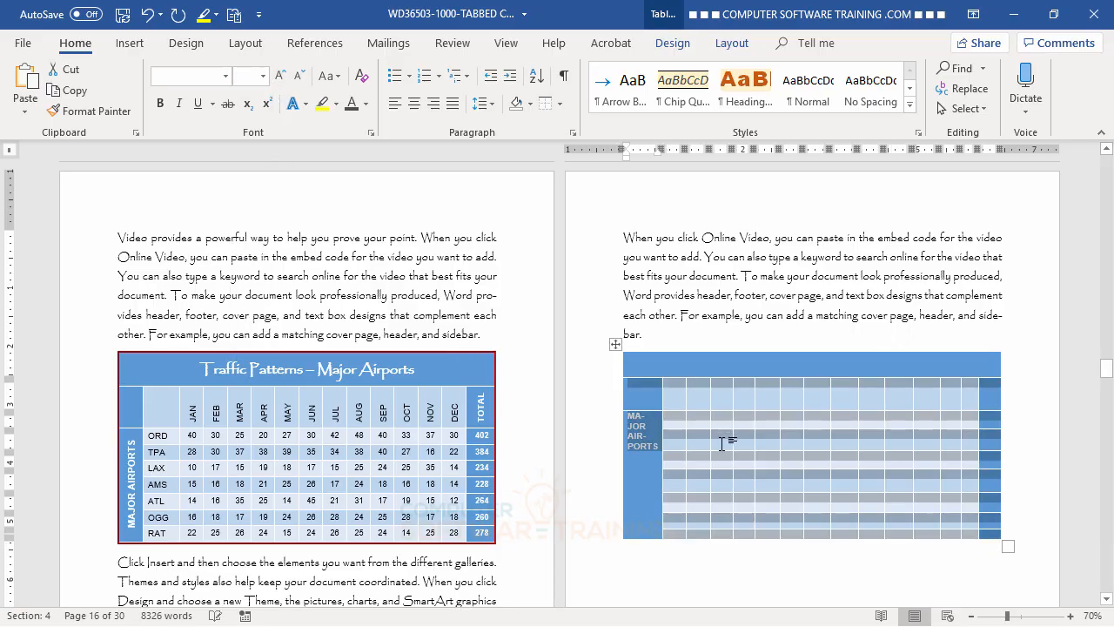
left_click(794, 397)
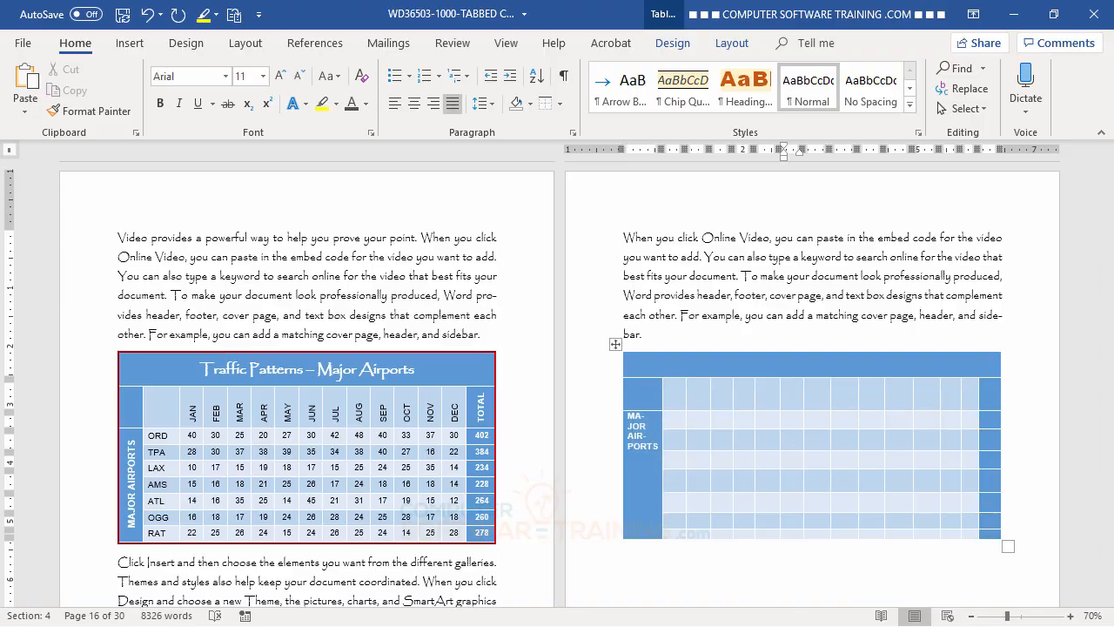
Rotate the new table's MAJOR AIRPORTS text to read from bottom to top and center it in its cell
left_click(646, 436)
left_click(727, 43)
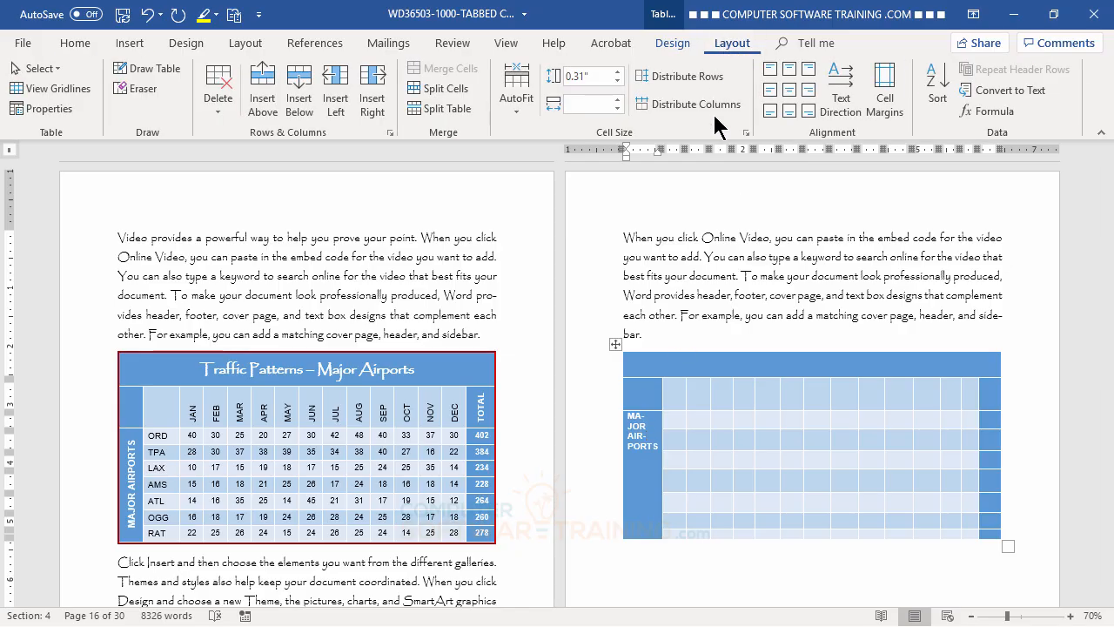
left_click(836, 97)
left_click(839, 97)
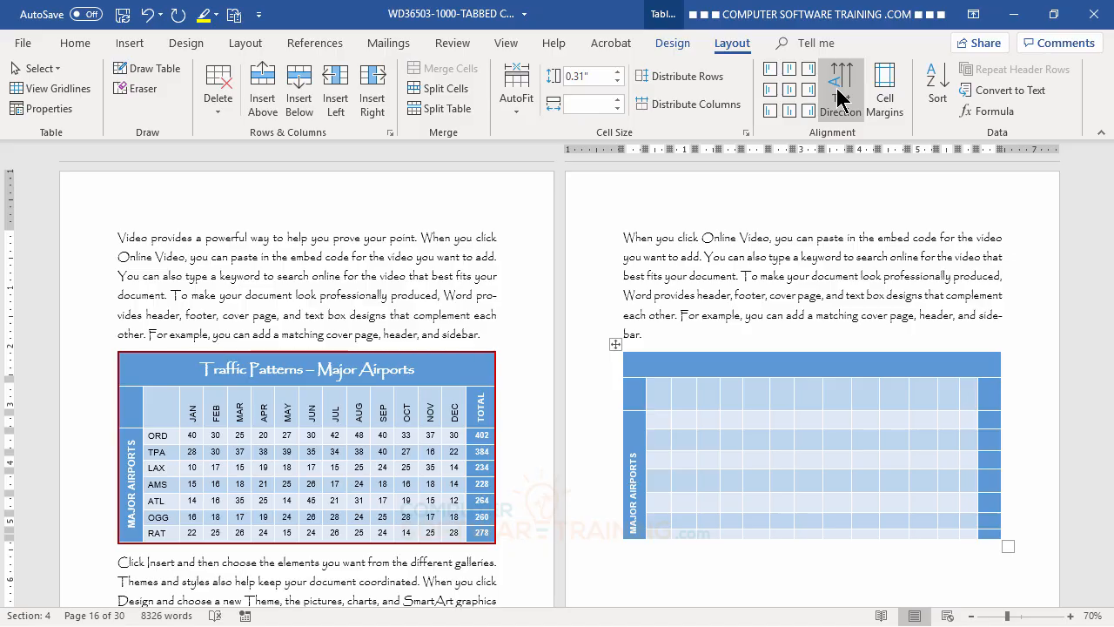
left_click(790, 93)
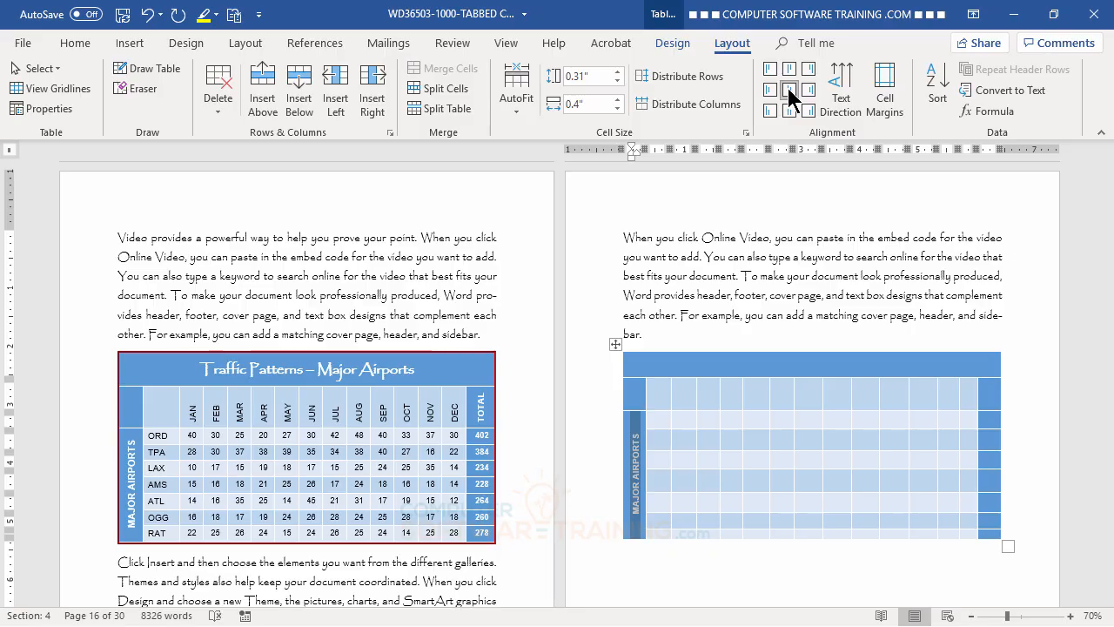
left_click(726, 435)
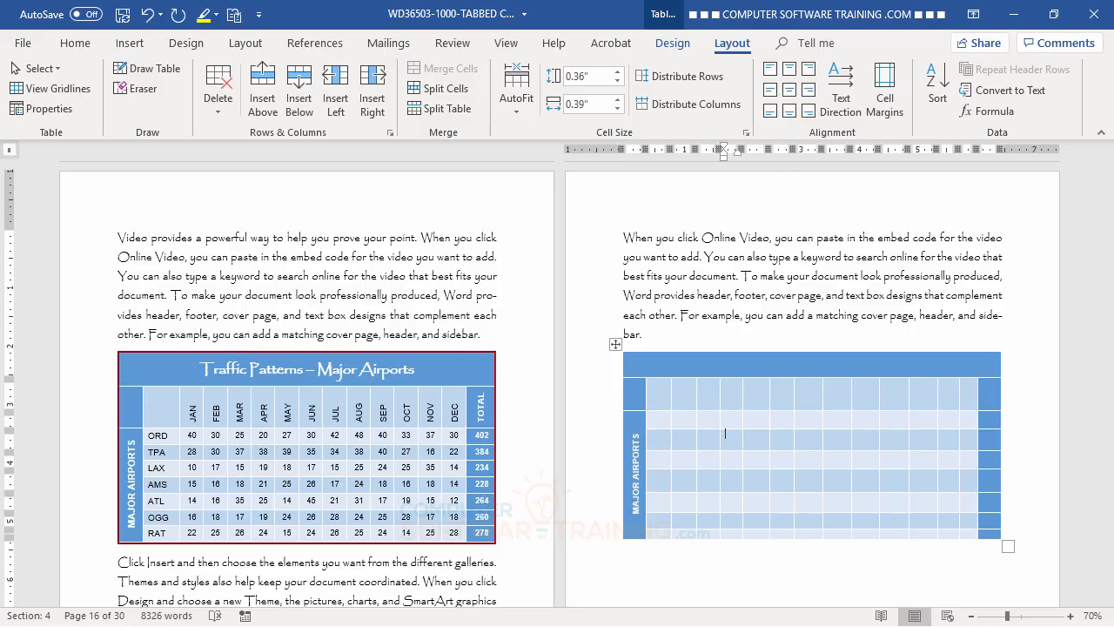
Enter the title "Traffic Patterns – Major Airports" in the new table's merged first row
left_click(770, 368)
type("T")
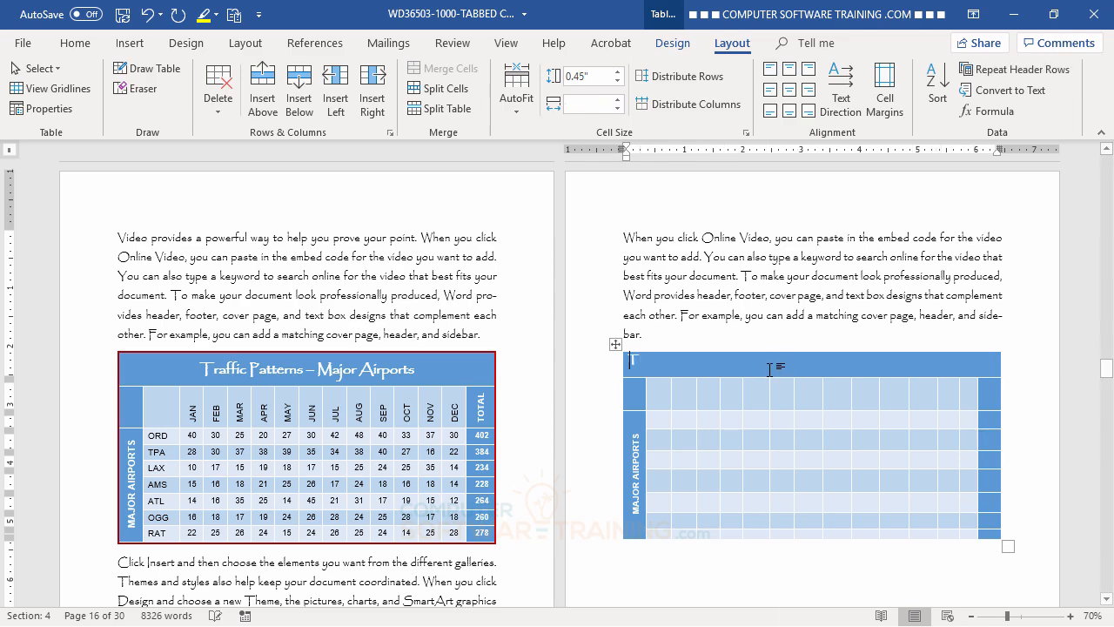
type("raffic")
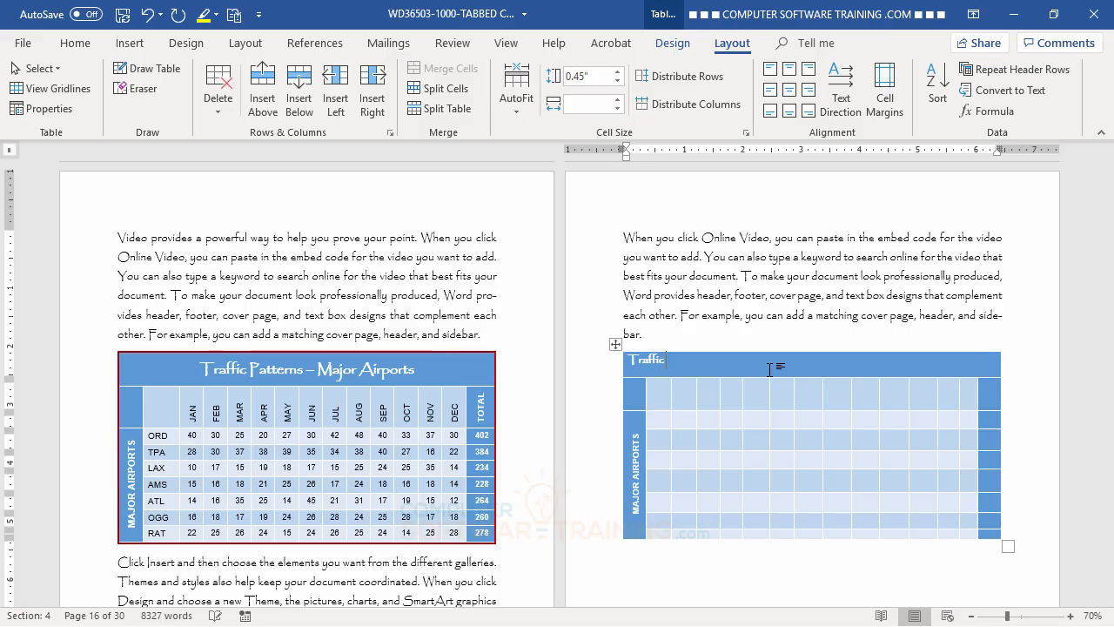
type(" Patters")
type("ns -")
type("Major Ai")
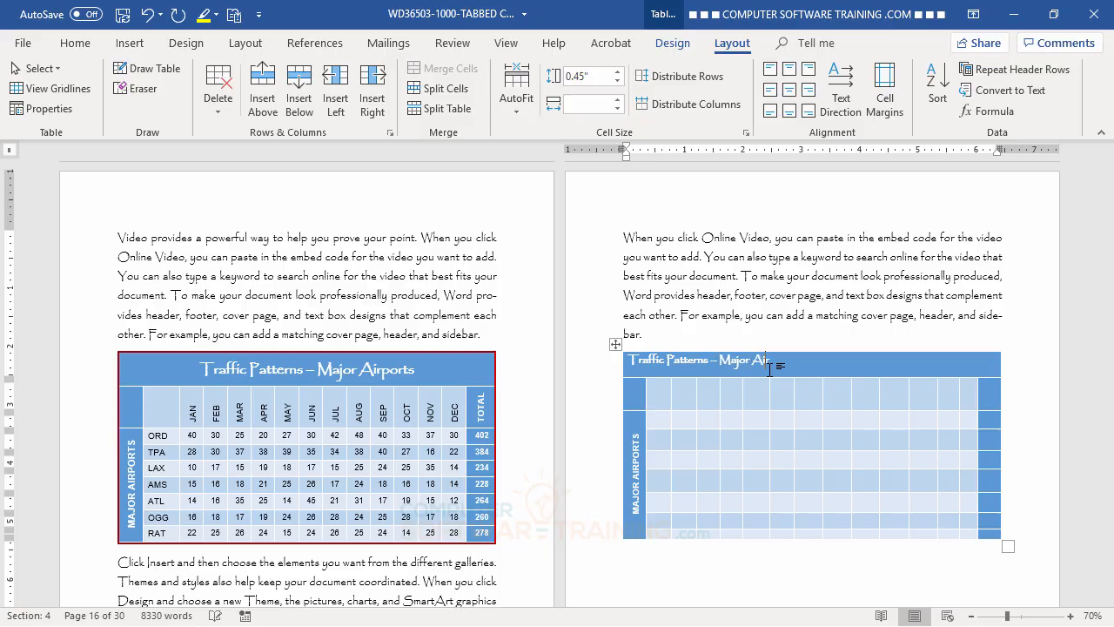
type("rports")
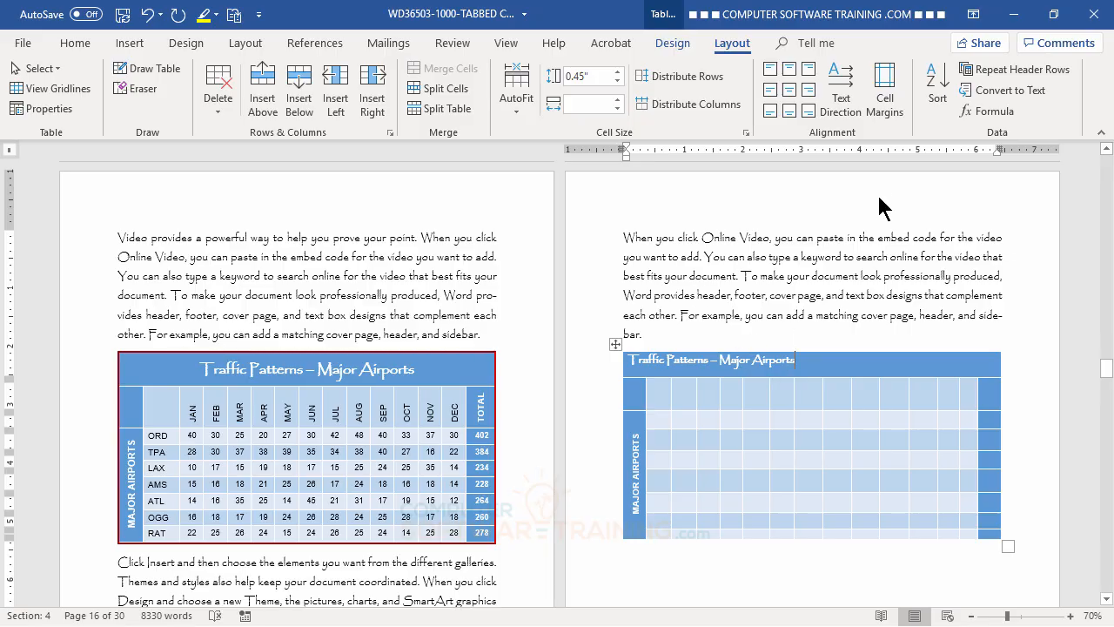
Center the new table's title horizontally and vertically in its cell and increase its font size to 16
left_click(788, 91)
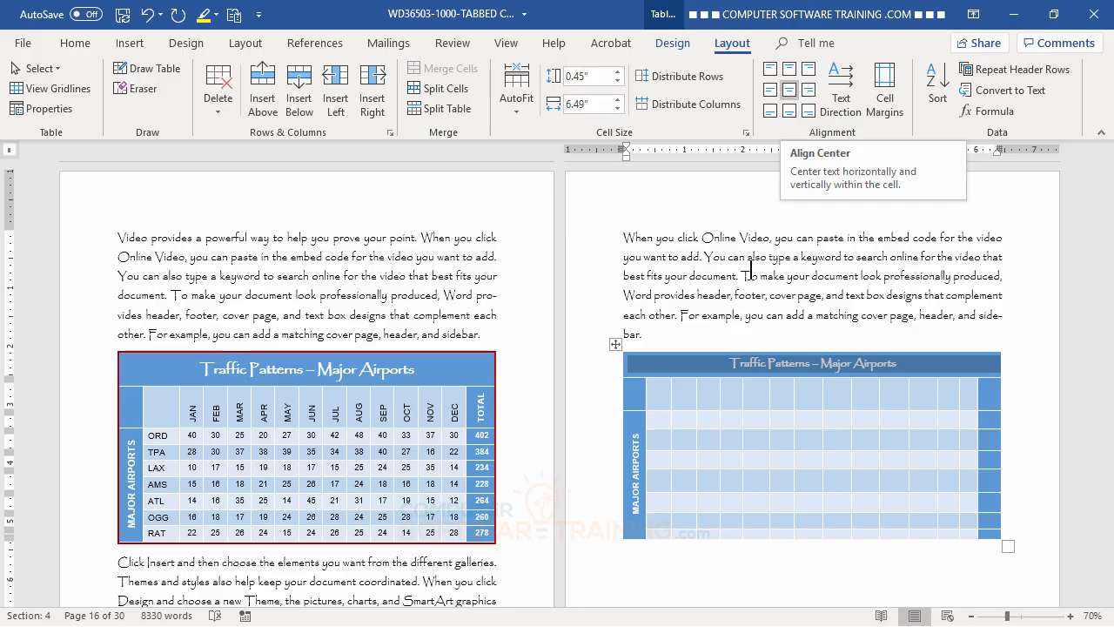
left_click(78, 45)
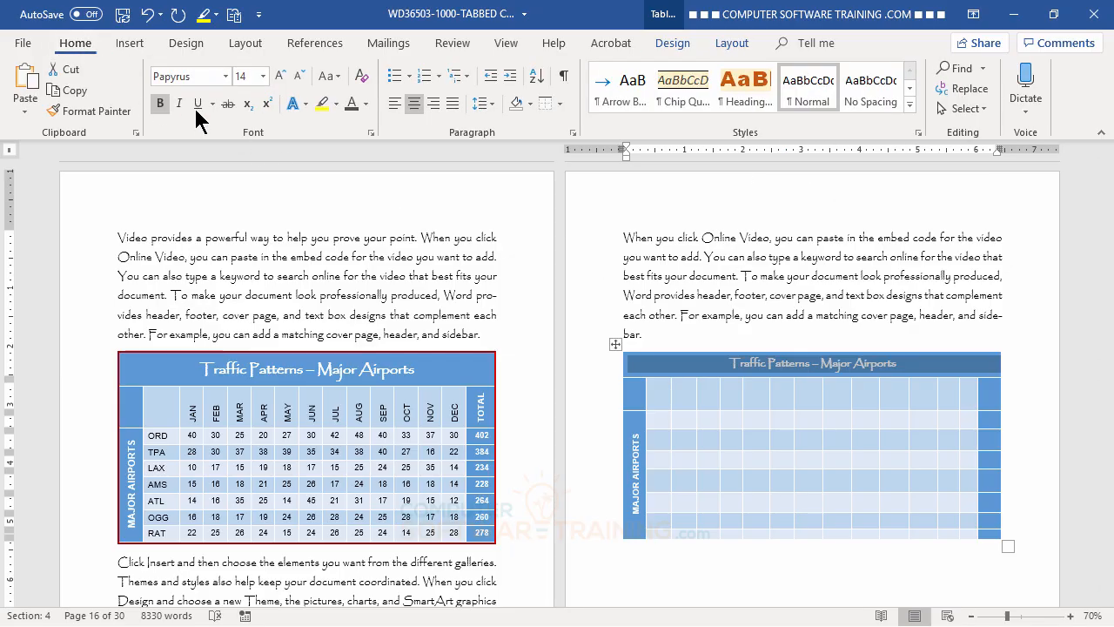
left_click(279, 77)
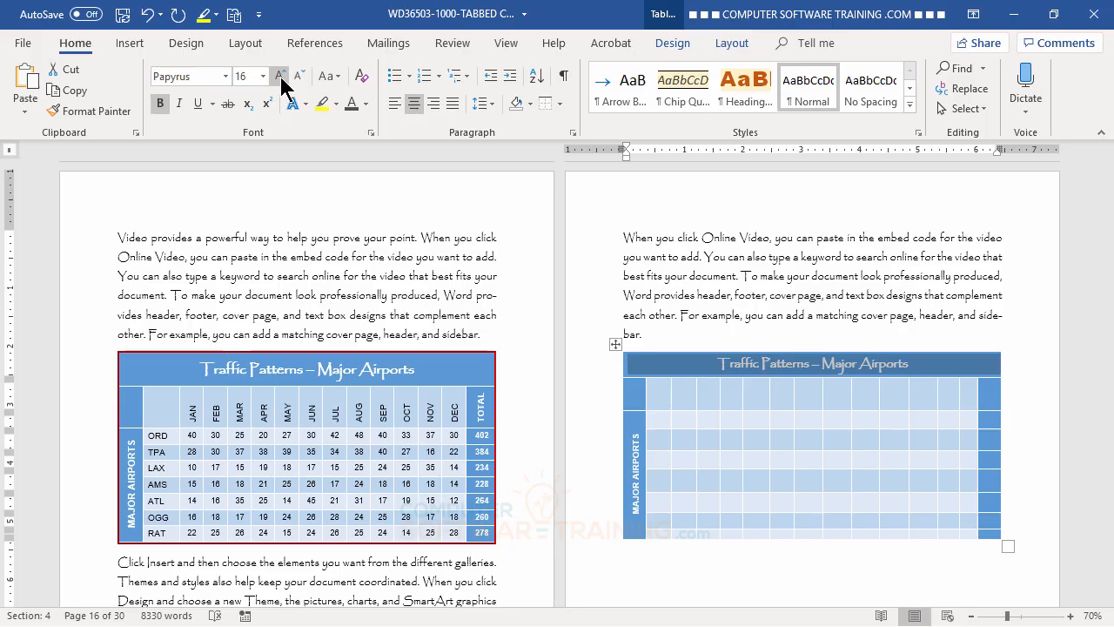
Increase the font size of the new table's title to 18
left_click(279, 76)
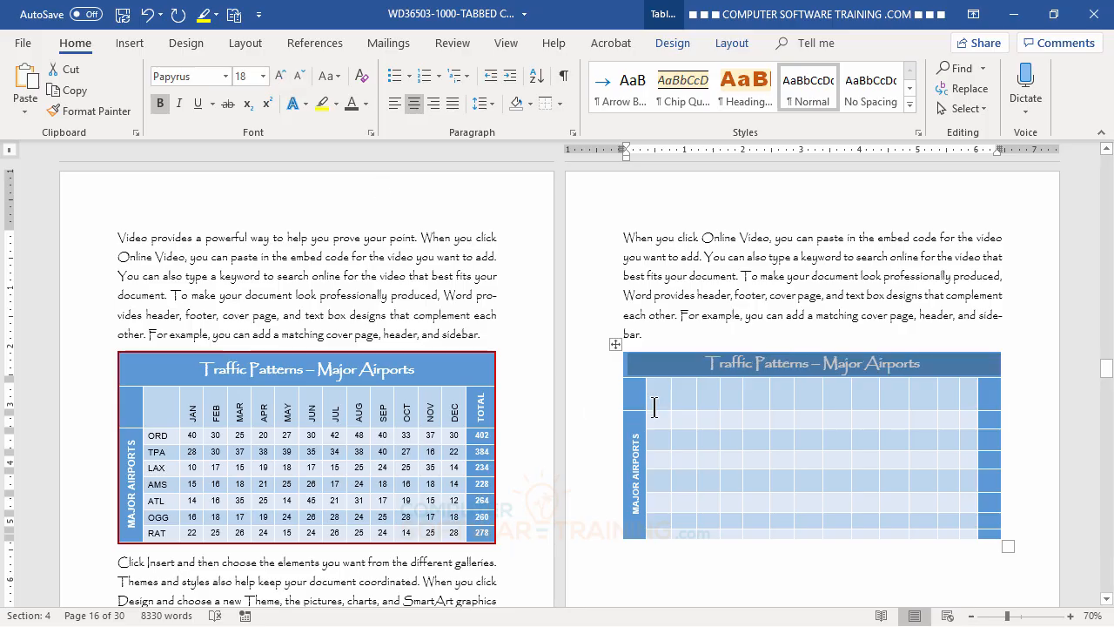
left_click(819, 274)
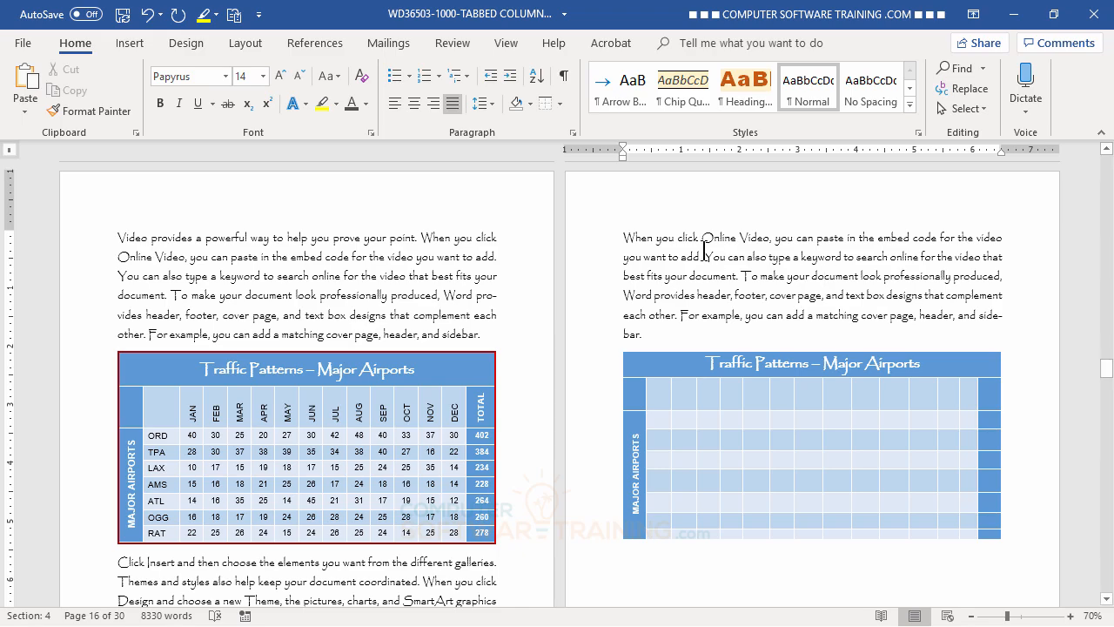
Enter the airport codes ORD, TPA, LAX, AMS, ATL, OGG and RAT down the column beside MAJOR AIRPORTS
left_click(663, 422)
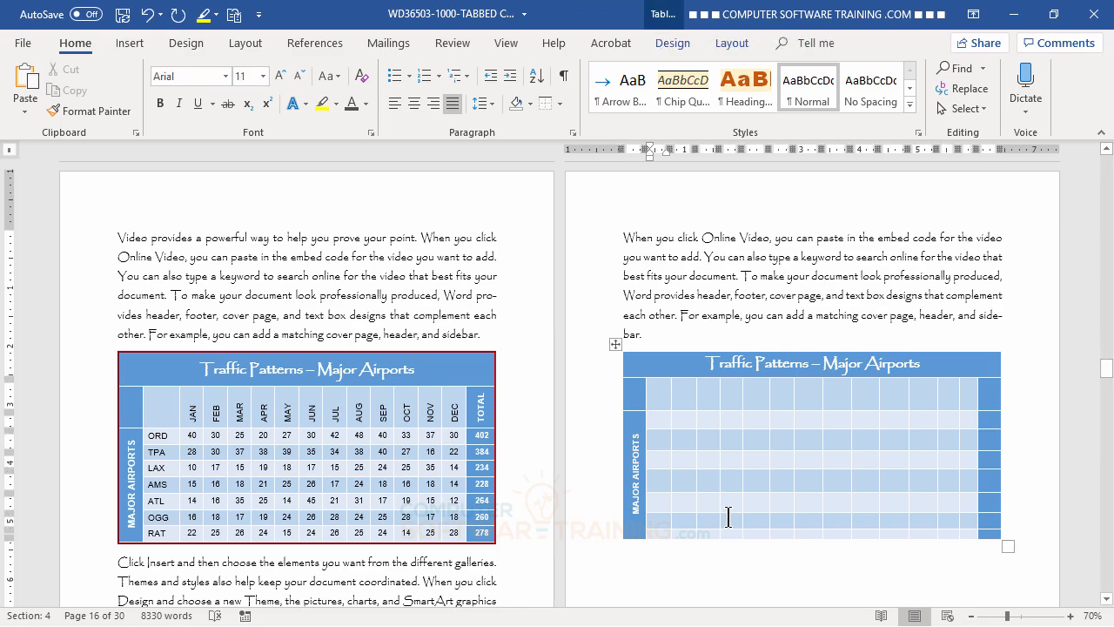
type("ORD")
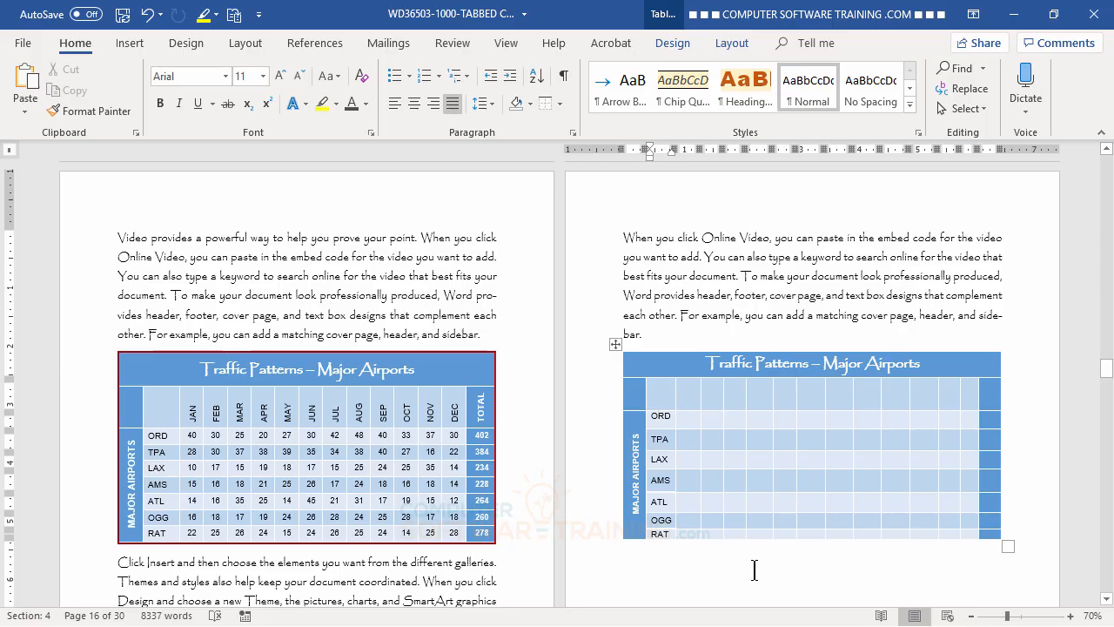
Enter the headings JAN through DEC and TOTAL in the new table's header row, and fill in the figures copied from the original table
left_click(692, 391)
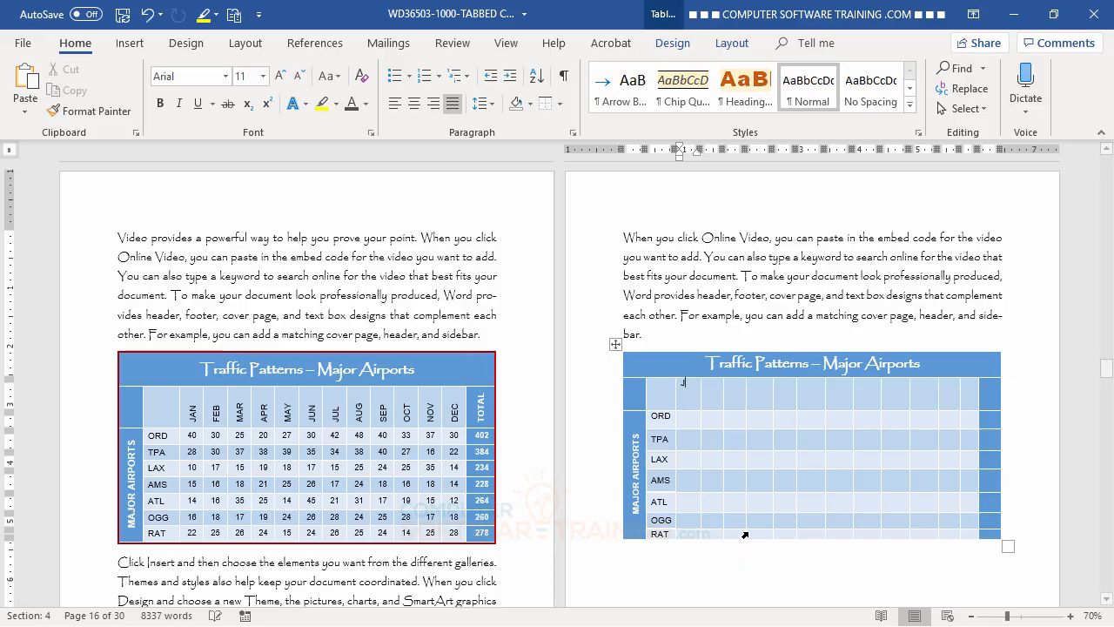
type("Jan")
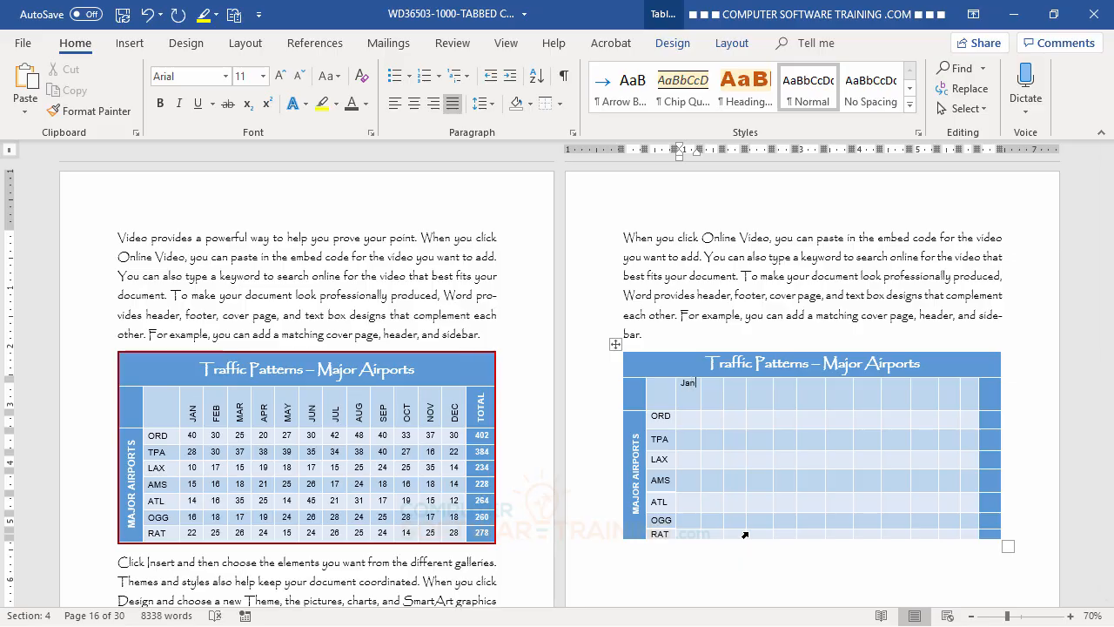
key("BackSpace")
key("BackSpace")
type("AN")
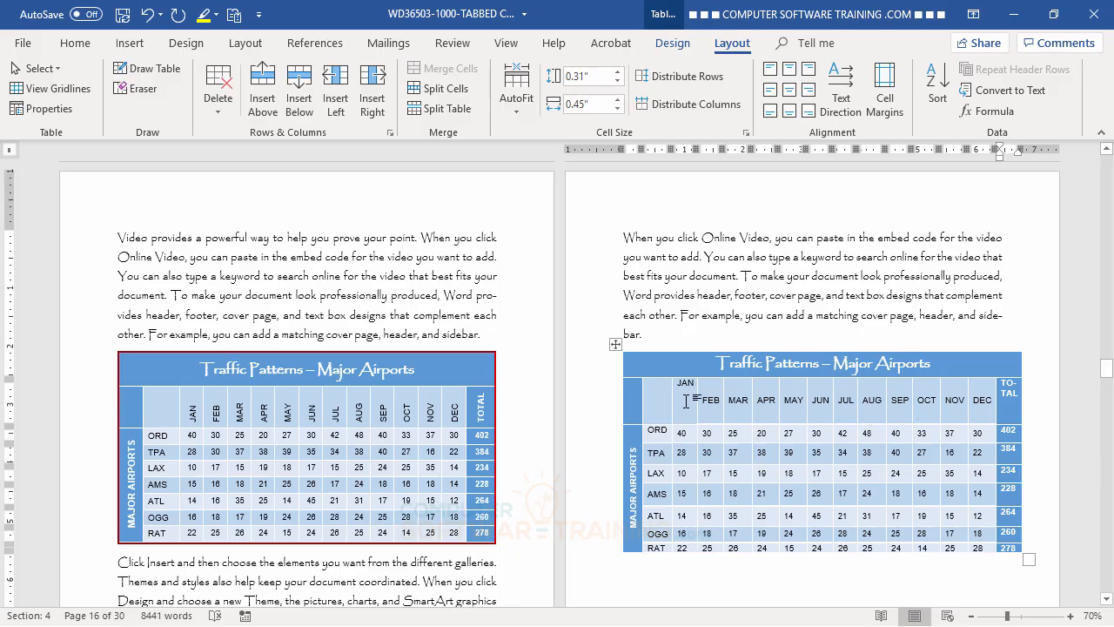
Rotate the JAN to DEC and TOTAL headings in the new table to read from bottom to top
mouse_move(687, 400)
left_mouse_down()
mouse_move(979, 403)
mouse_move(966, 403)
left_mouse_up()
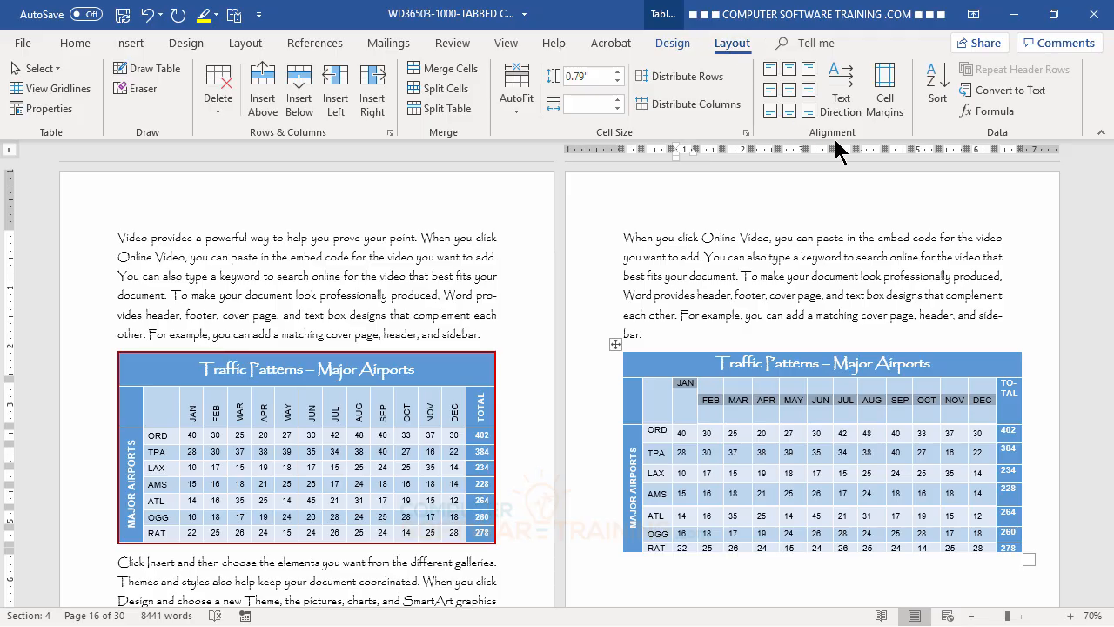
left_click(849, 111)
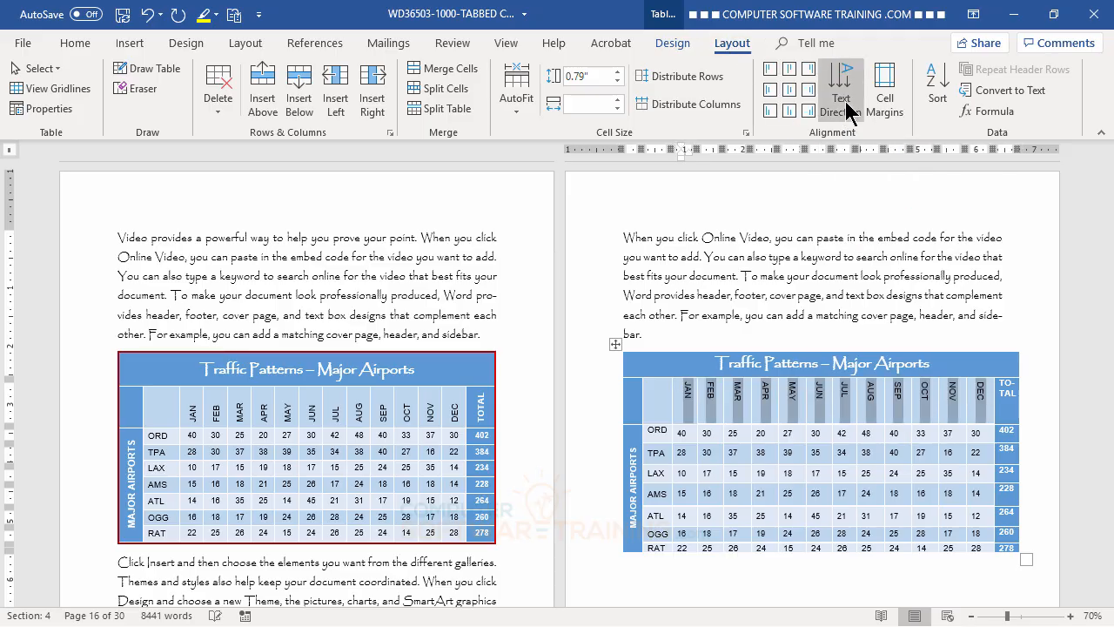
left_click(848, 111)
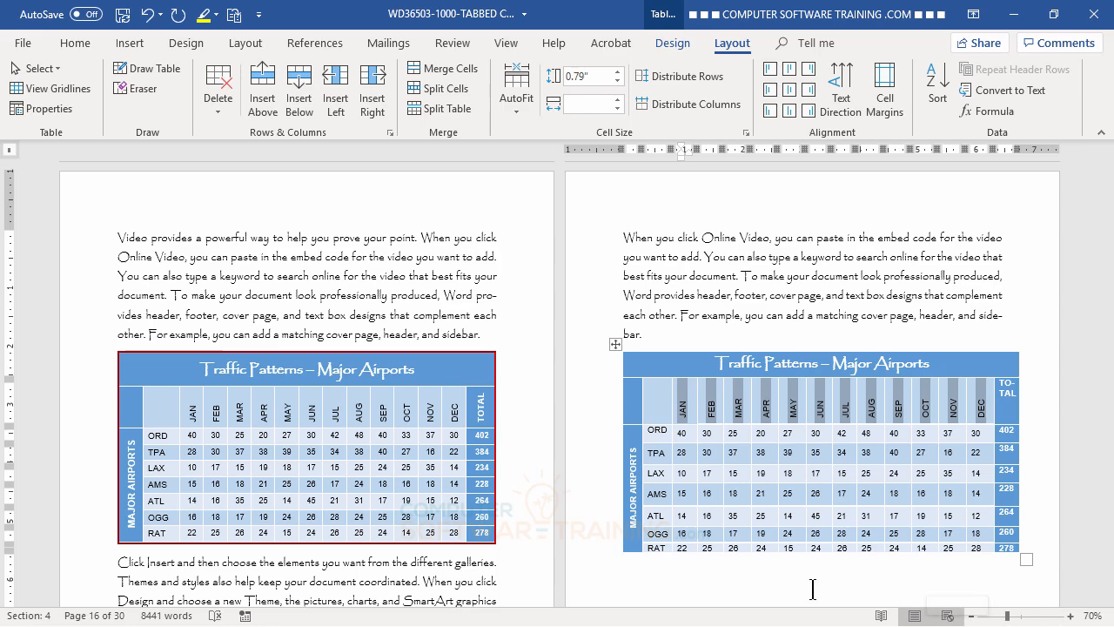
left_click(1009, 388)
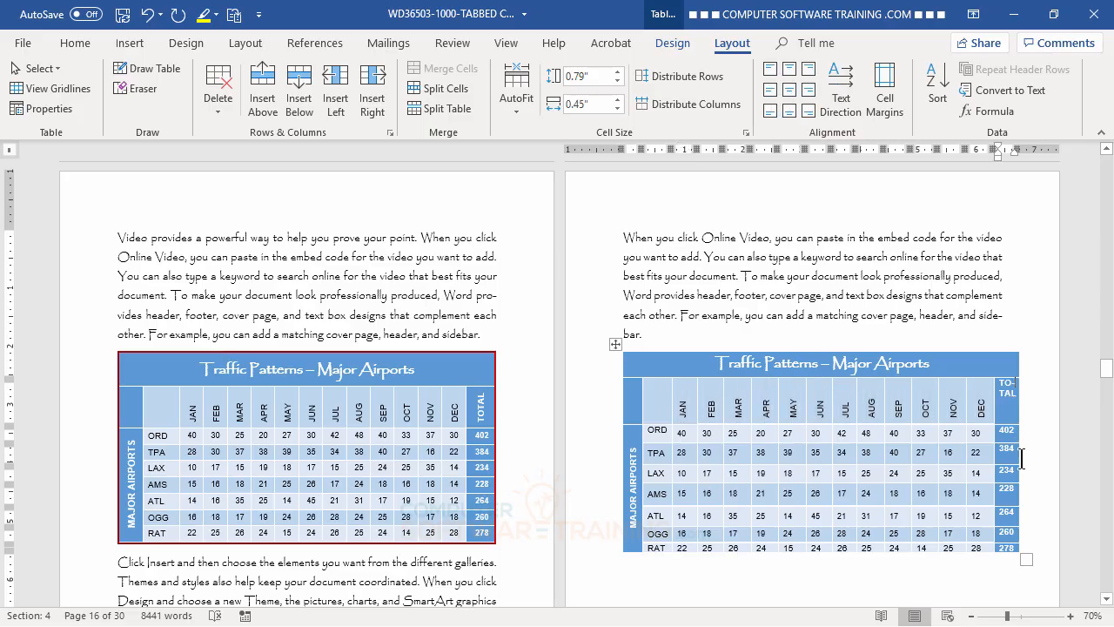
left_click(851, 103)
left_click(852, 104)
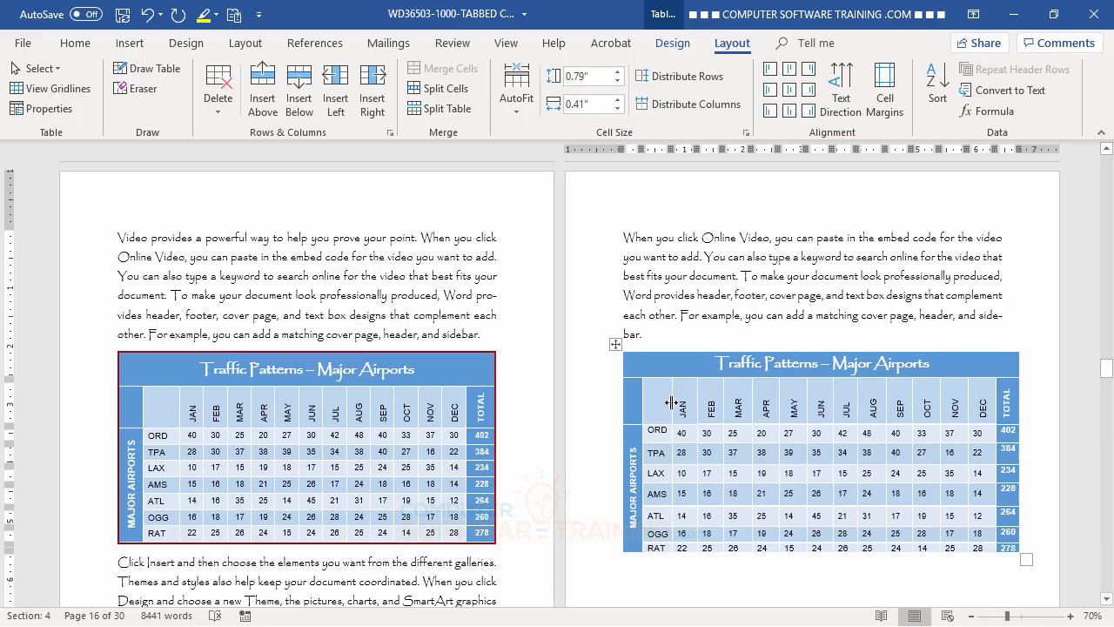
Align the rotated month and TOTAL headings to the bottom center of their cells
left_click_drag(665, 403, 1007, 402)
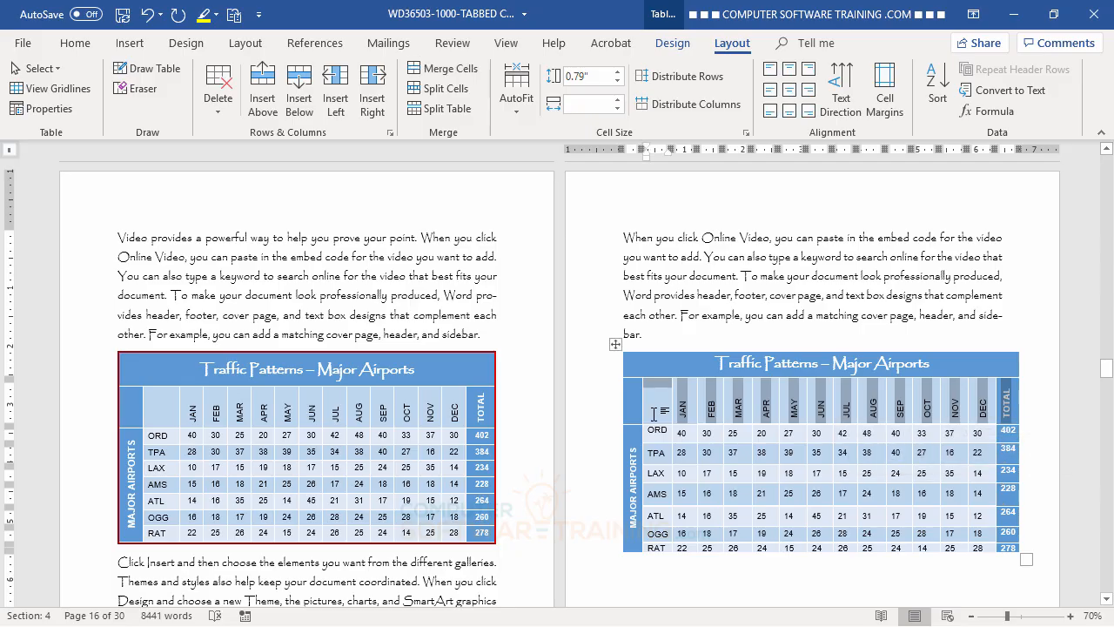
left_click_drag(688, 398, 1005, 402)
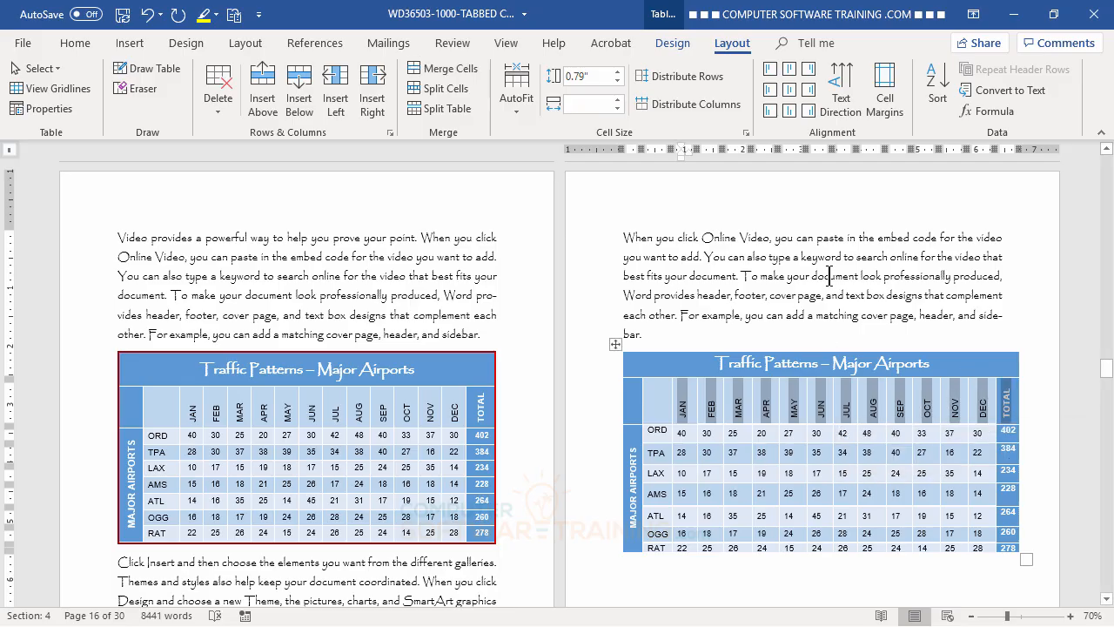
left_click(788, 112)
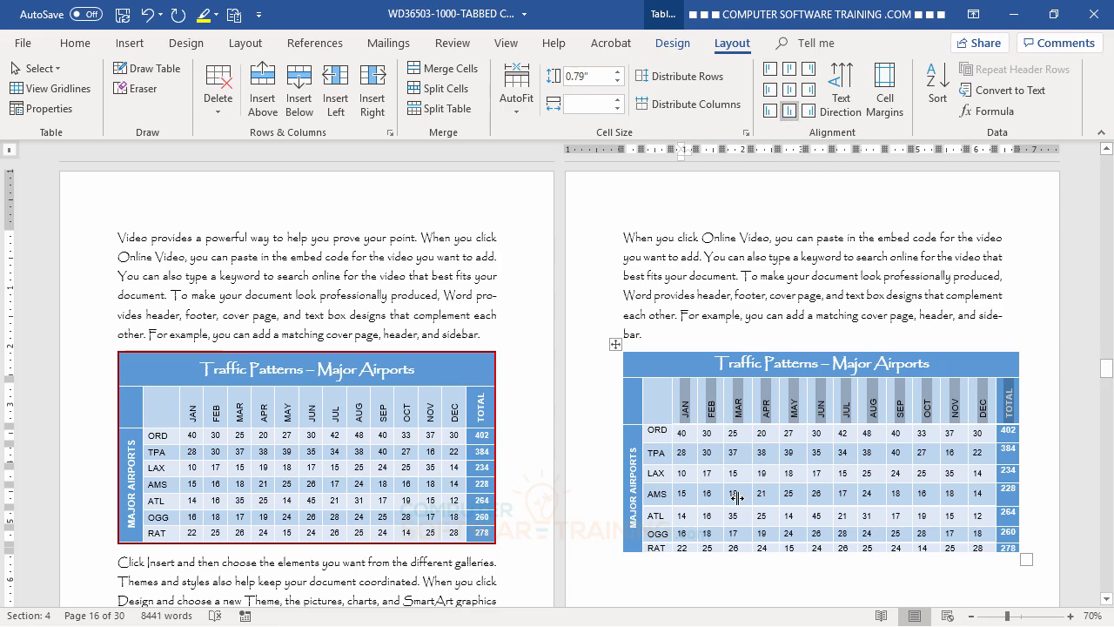
left_click(747, 454)
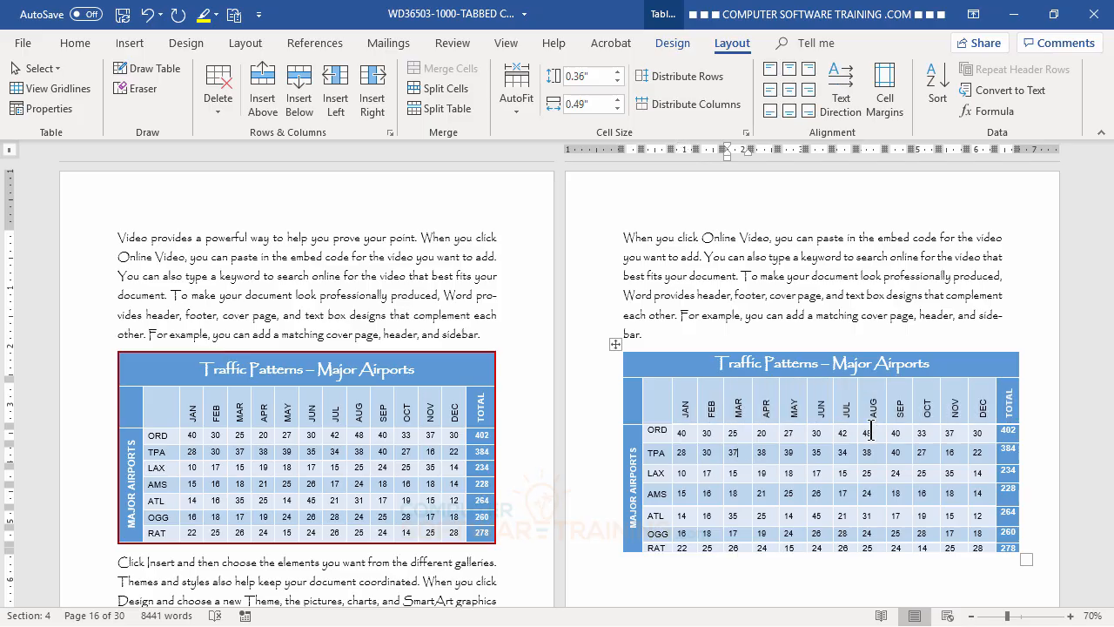
Align the airport codes center left, and center the figures and totals horizontally and vertically in their cells
left_click_drag(671, 437, 1015, 542)
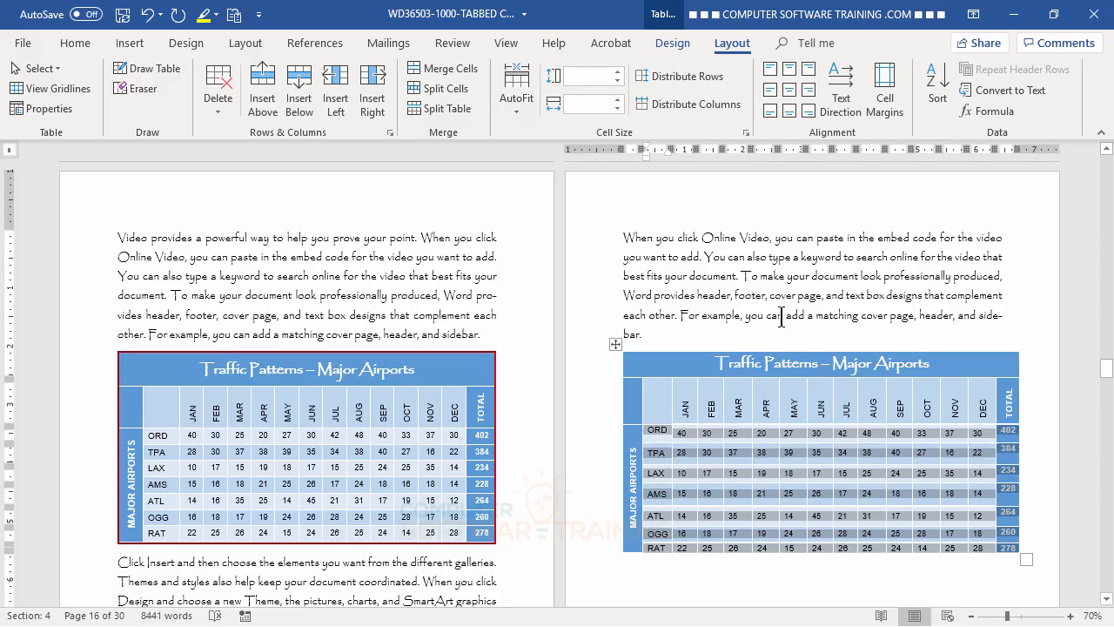
left_click(771, 92)
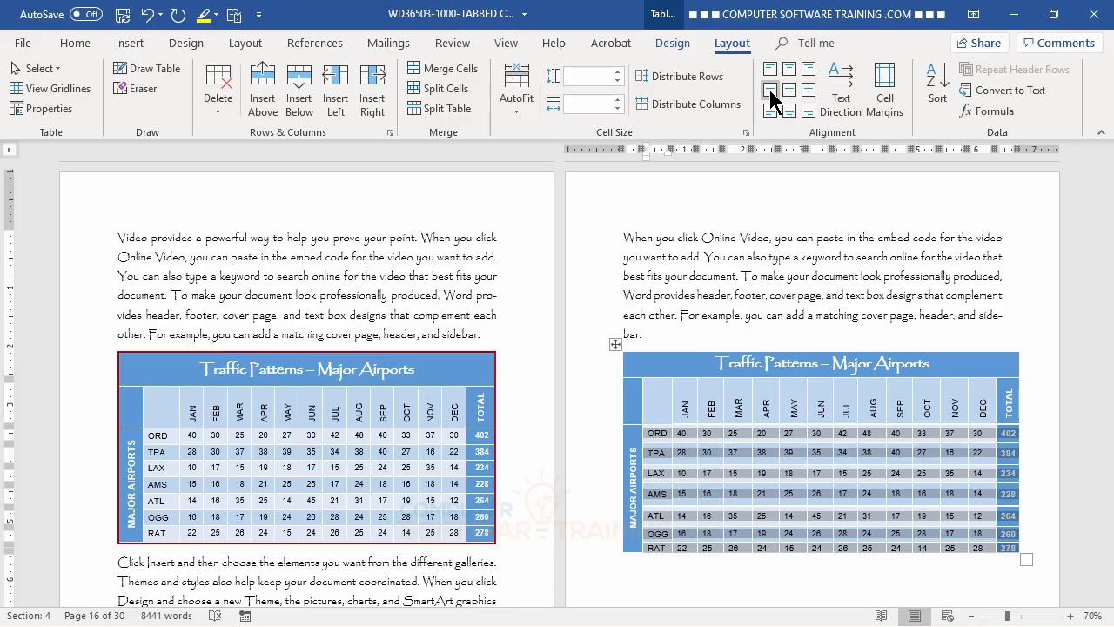
left_click(714, 454)
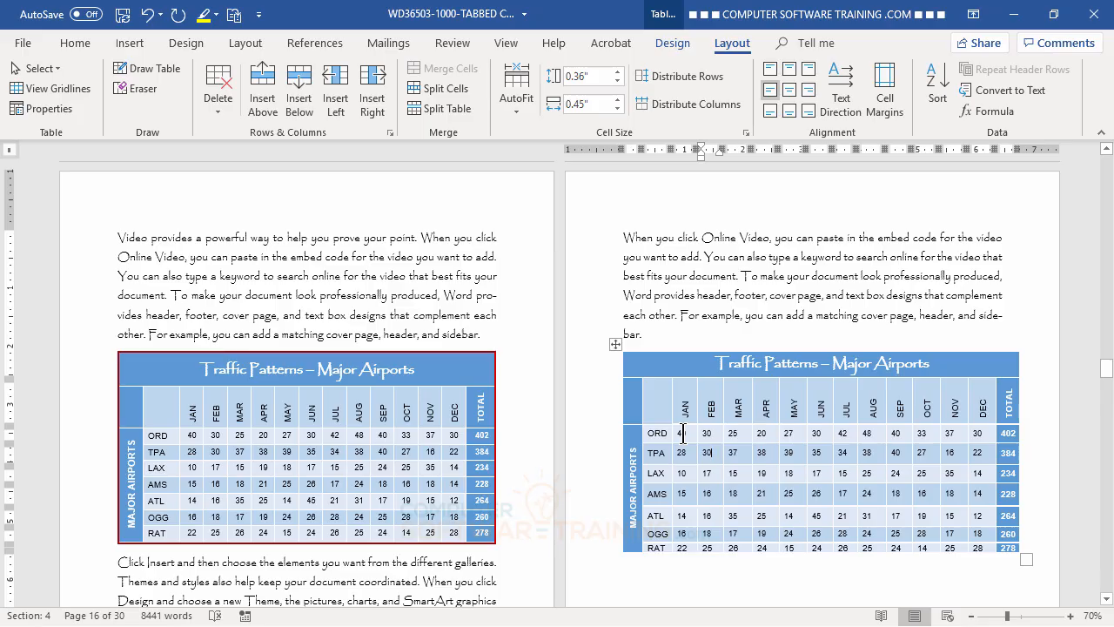
left_click_drag(683, 433, 1003, 545)
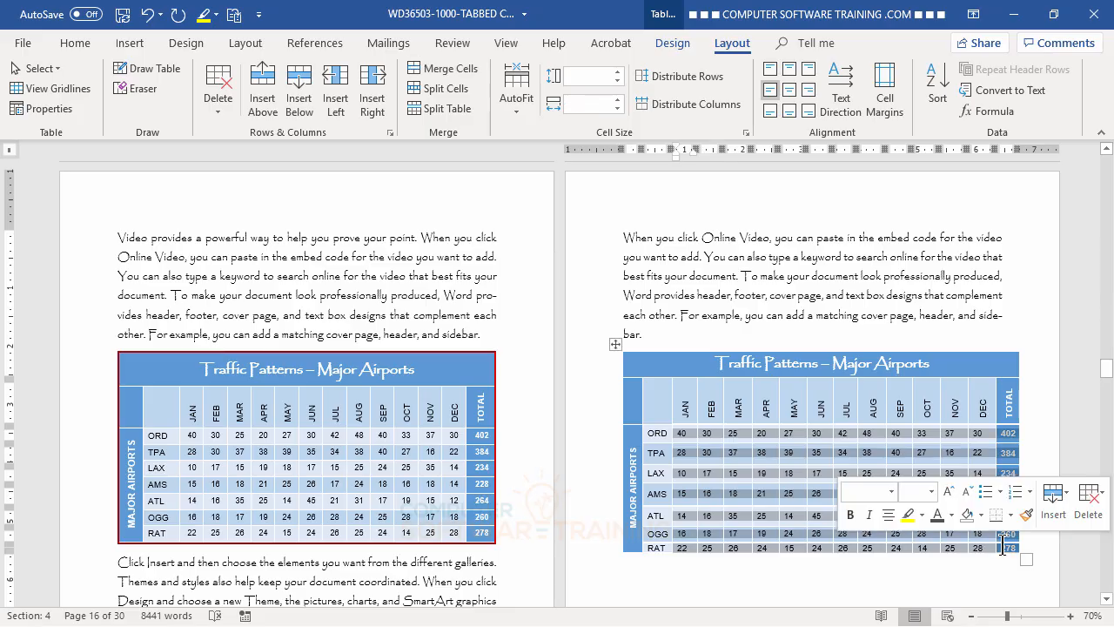
left_click(790, 92)
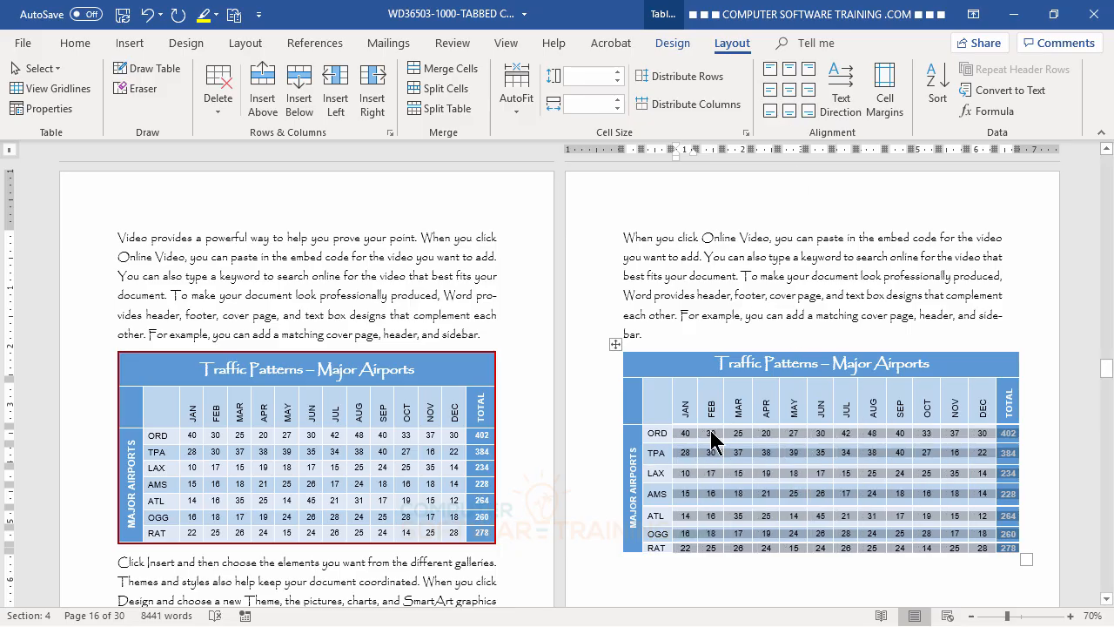
left_click(957, 289)
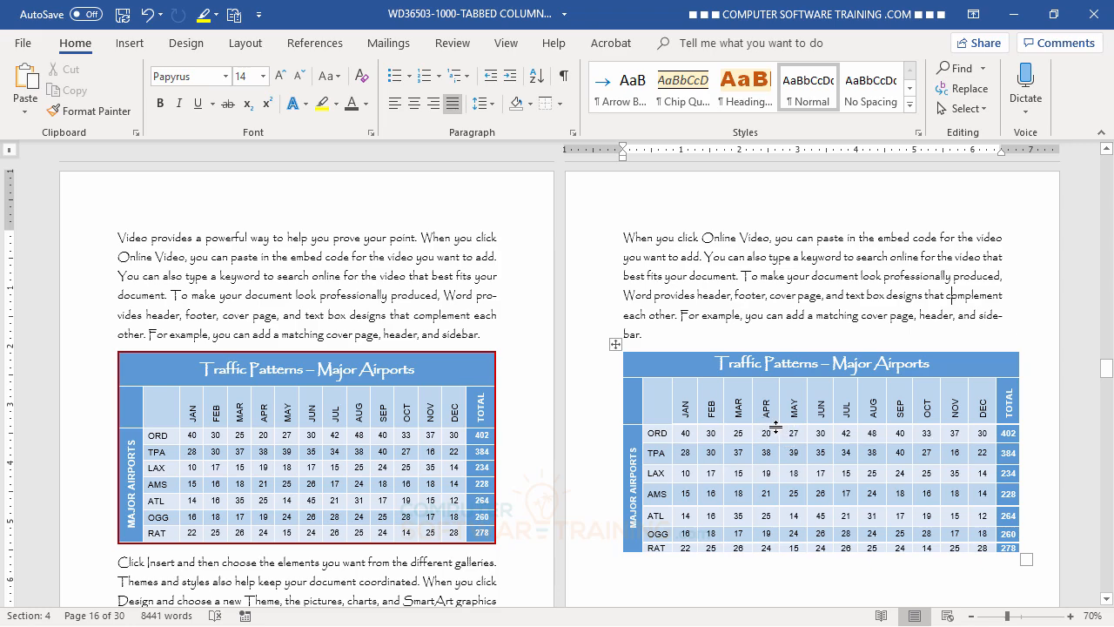
Slightly reduce the height of the month heading row and distribute the ORD to RAT rows evenly
left_click_drag(793, 422, 794, 419)
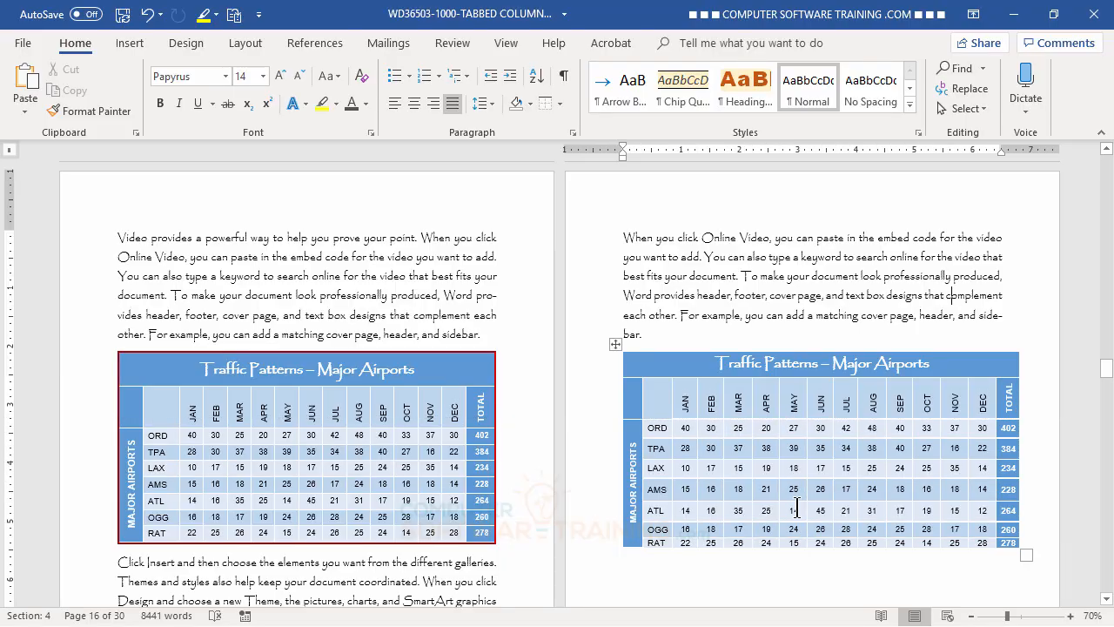
left_click_drag(660, 428, 1016, 542)
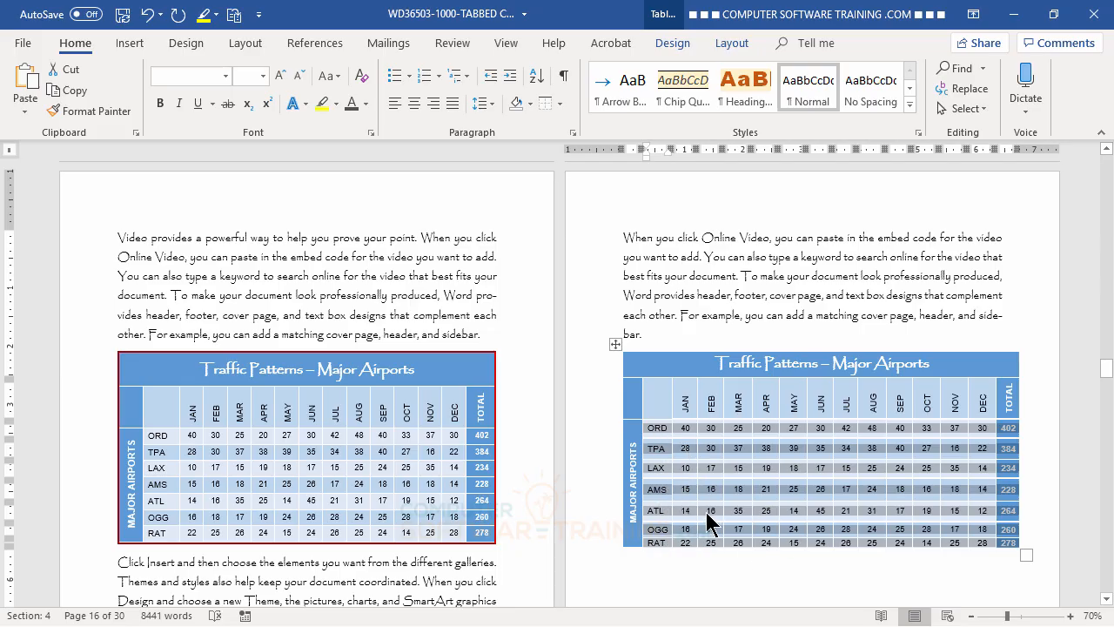
left_click(730, 45)
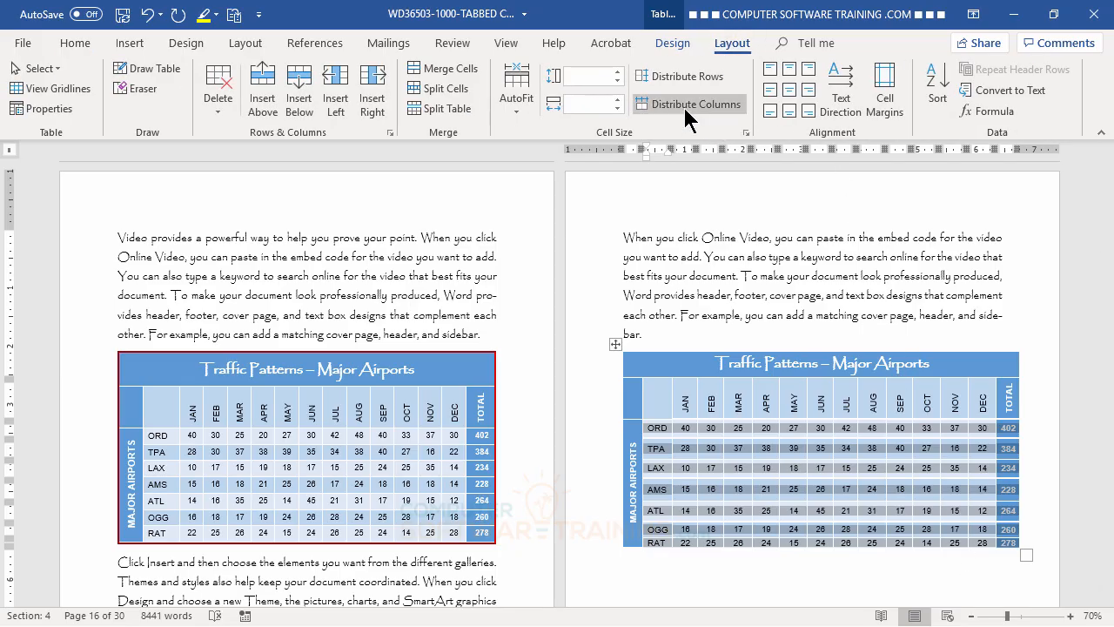
left_click(681, 79)
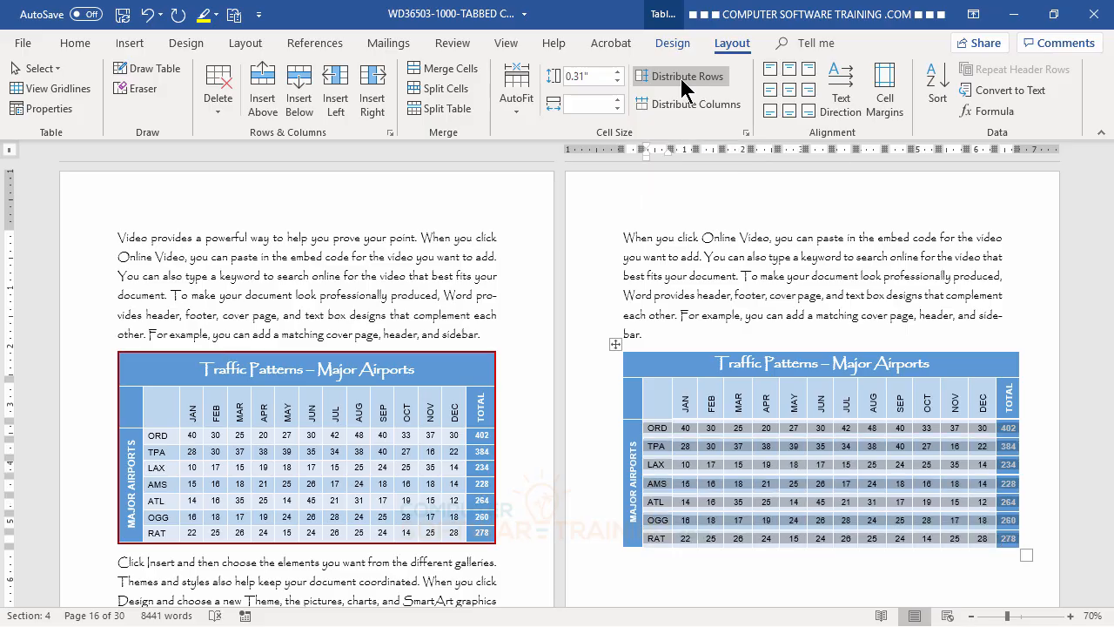
left_click(816, 257)
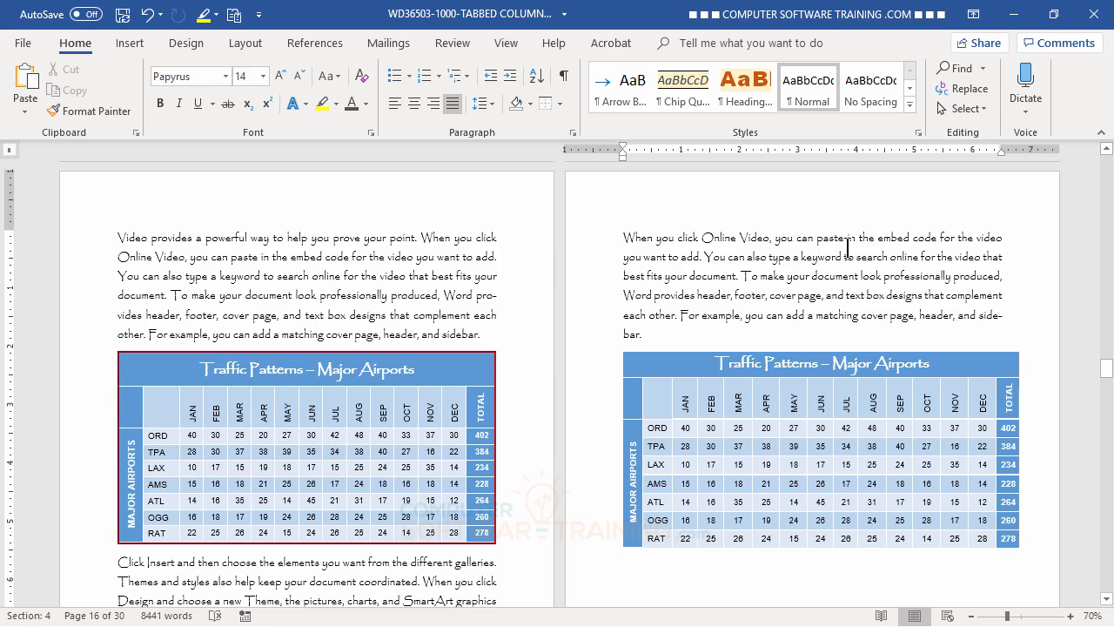
Set the height of the new table's ORD to RAT rows to 0.2"
left_click(778, 502)
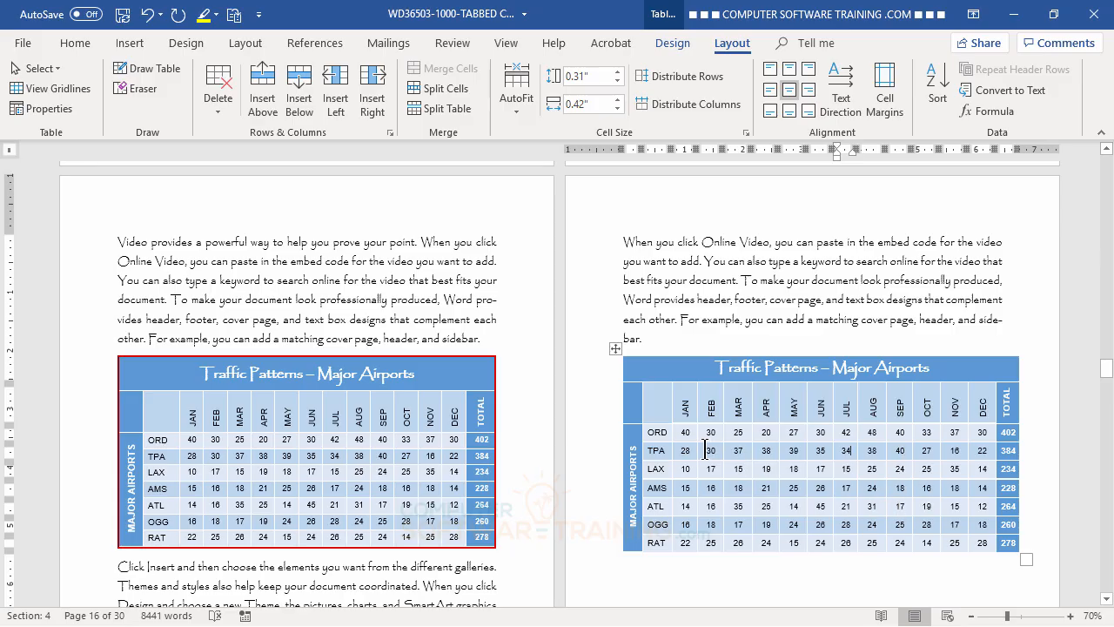
left_click_drag(665, 432, 1005, 541)
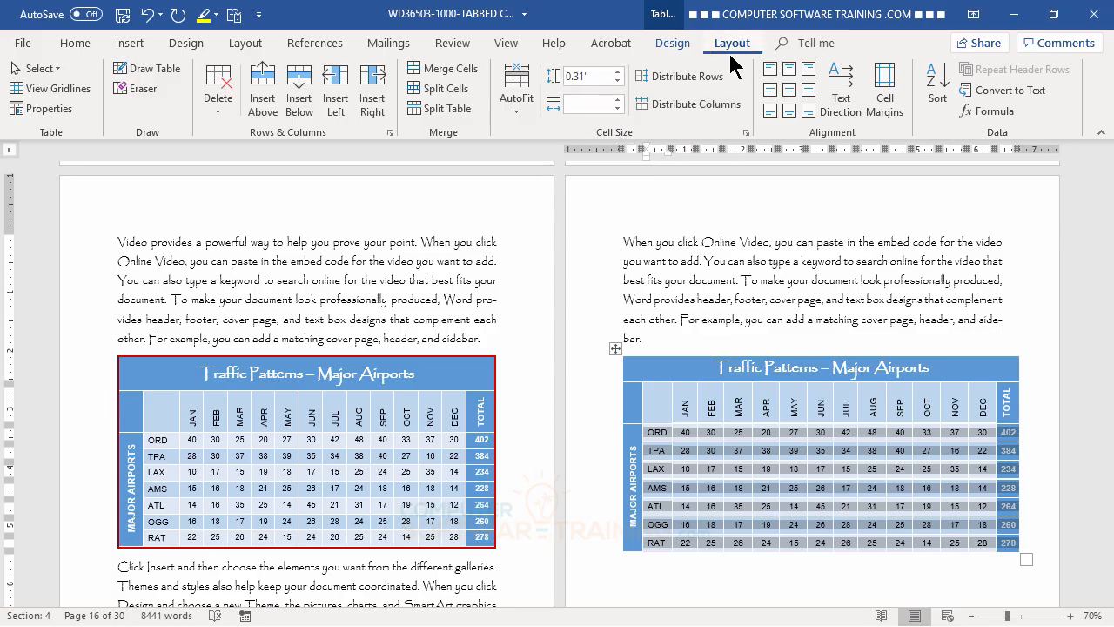
left_click(616, 81)
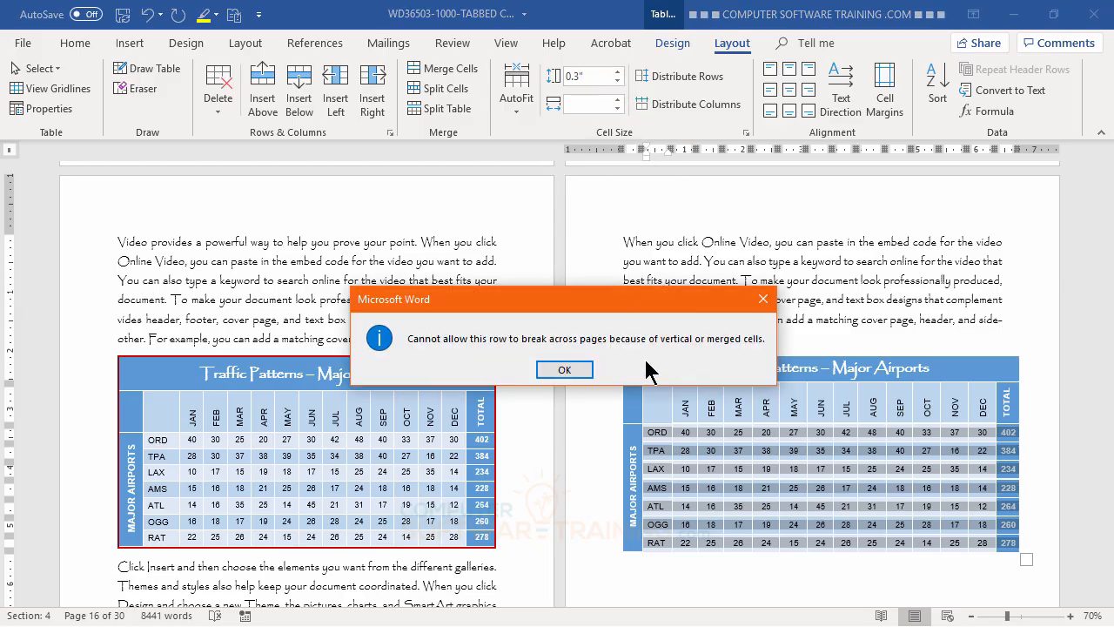
left_click(579, 368)
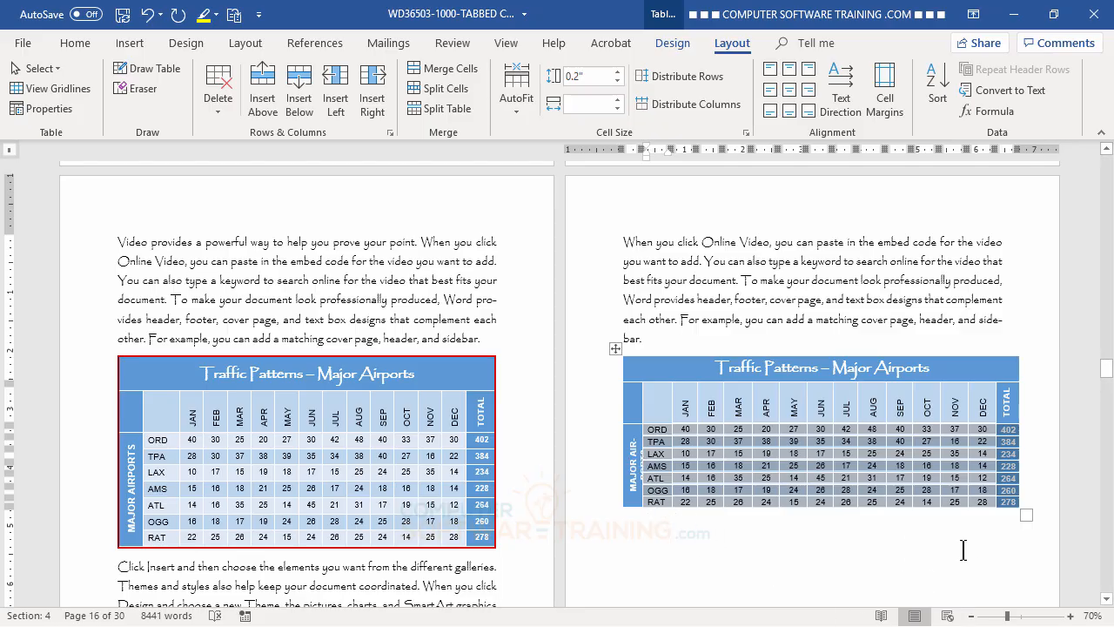
Enlarge the whole new table slightly in width and height
left_click(1027, 516)
left_click_drag(1027, 516, 1034, 521)
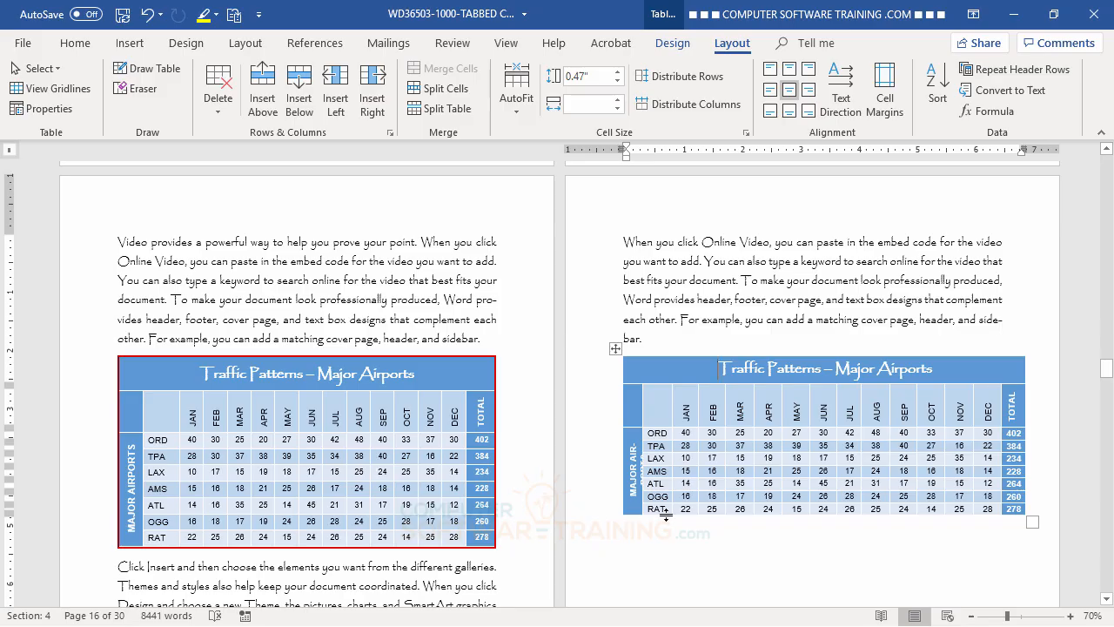
Extend the new table's bottom edge slightly and distribute the ORD to RAT rows evenly at 0.23" high
left_click_drag(666, 515, 665, 523)
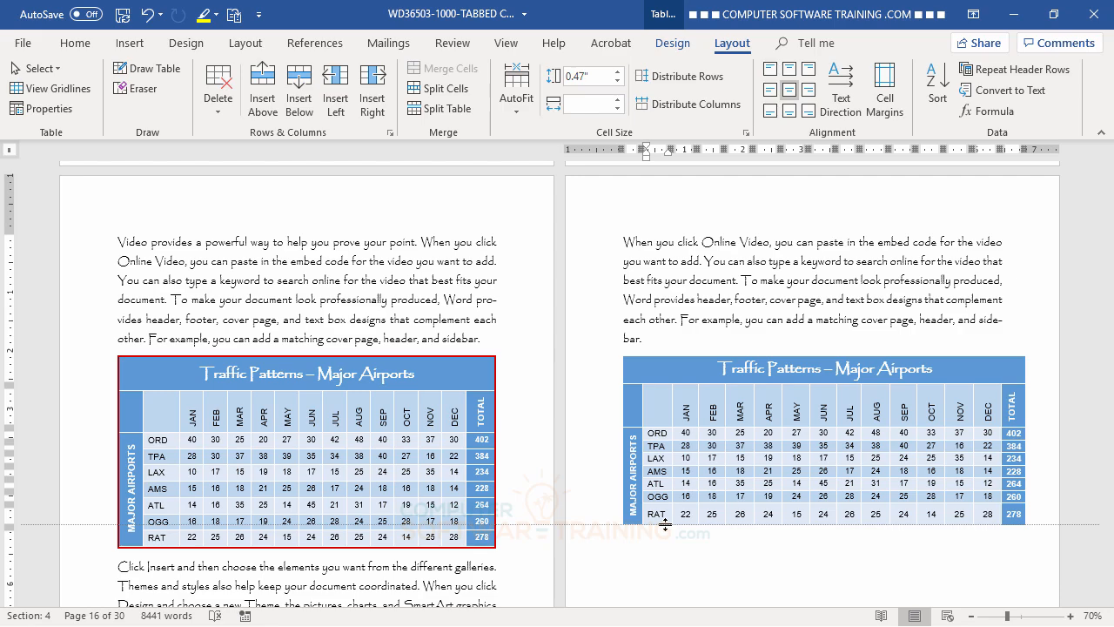
left_click_drag(665, 524, 665, 525)
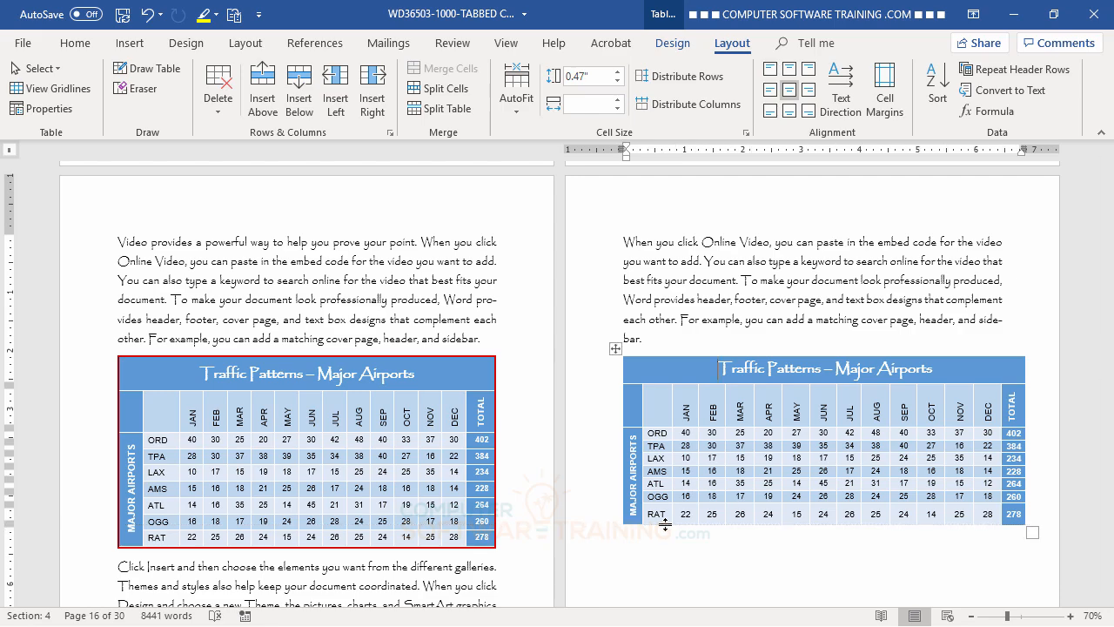
left_click_drag(663, 433, 1016, 516)
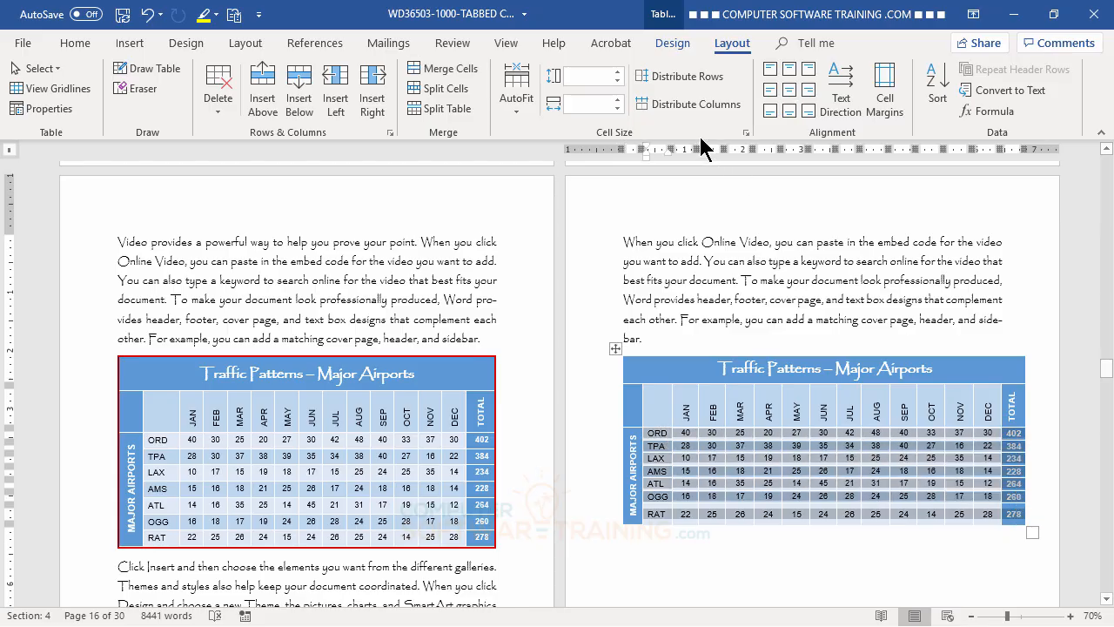
left_click(672, 77)
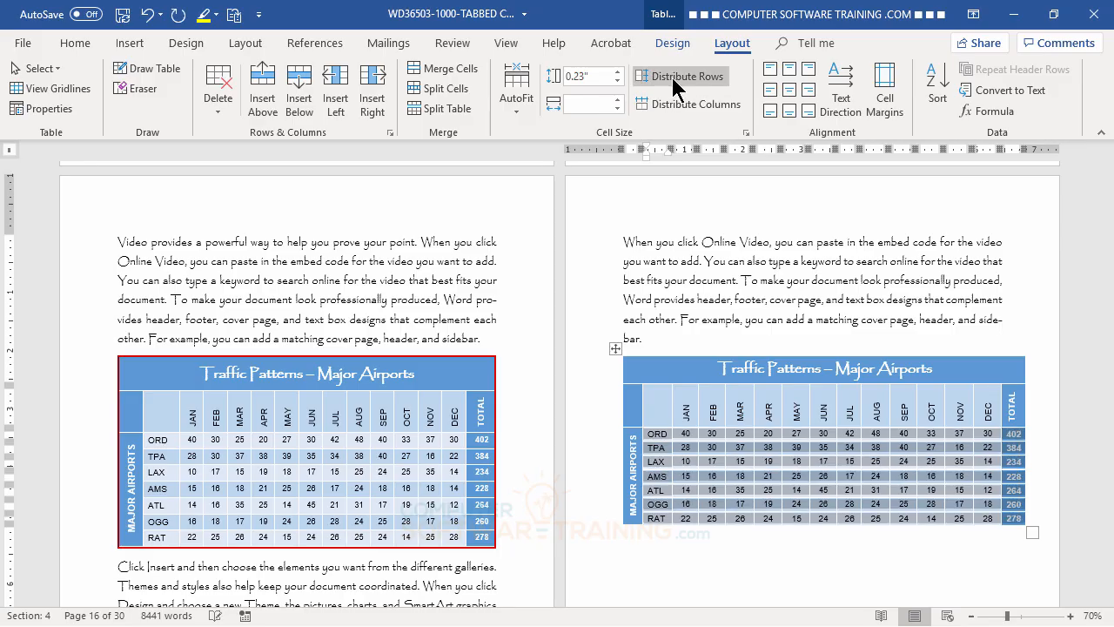
left_click(837, 561)
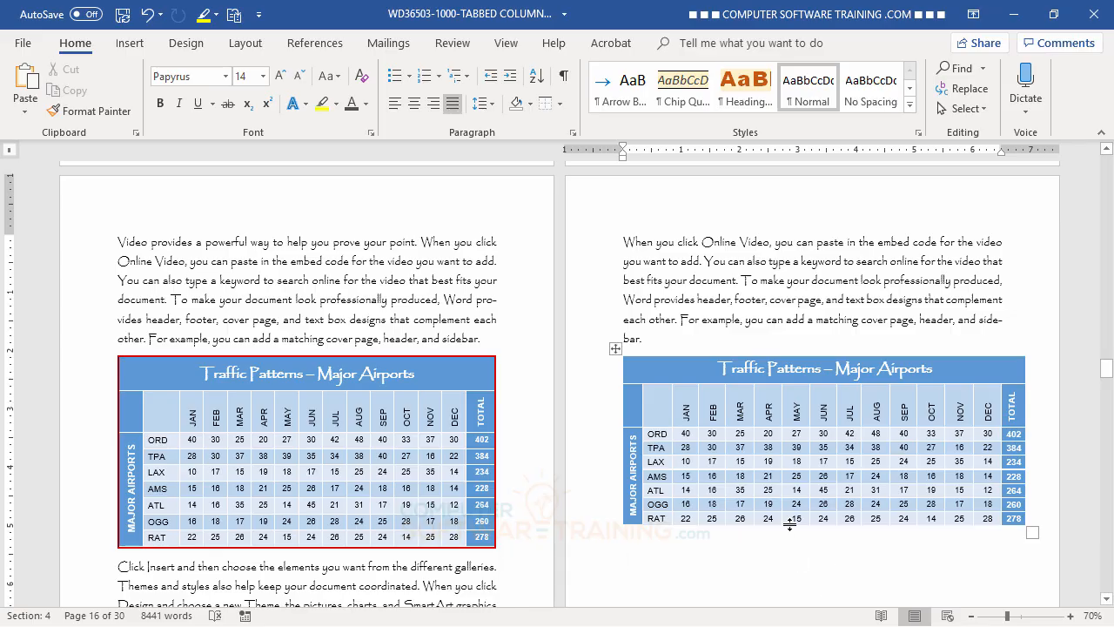
Lower the bottom edge of the RAT row further and distribute the ORD to RAT rows evenly at 0.26" high
left_click_drag(791, 524, 792, 542)
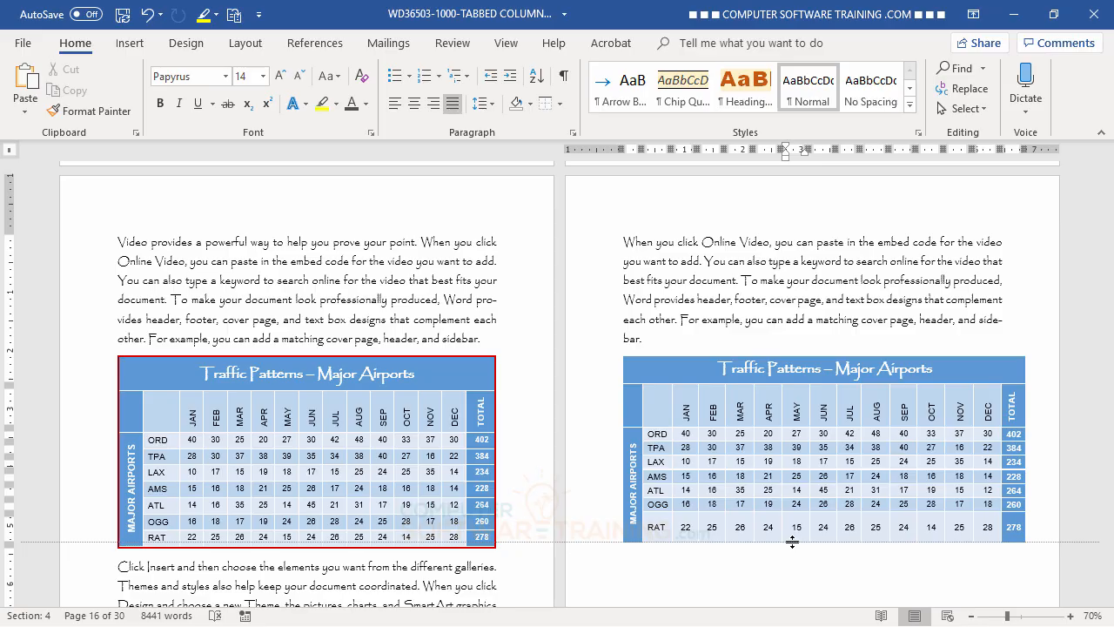
left_click_drag(792, 541, 792, 541)
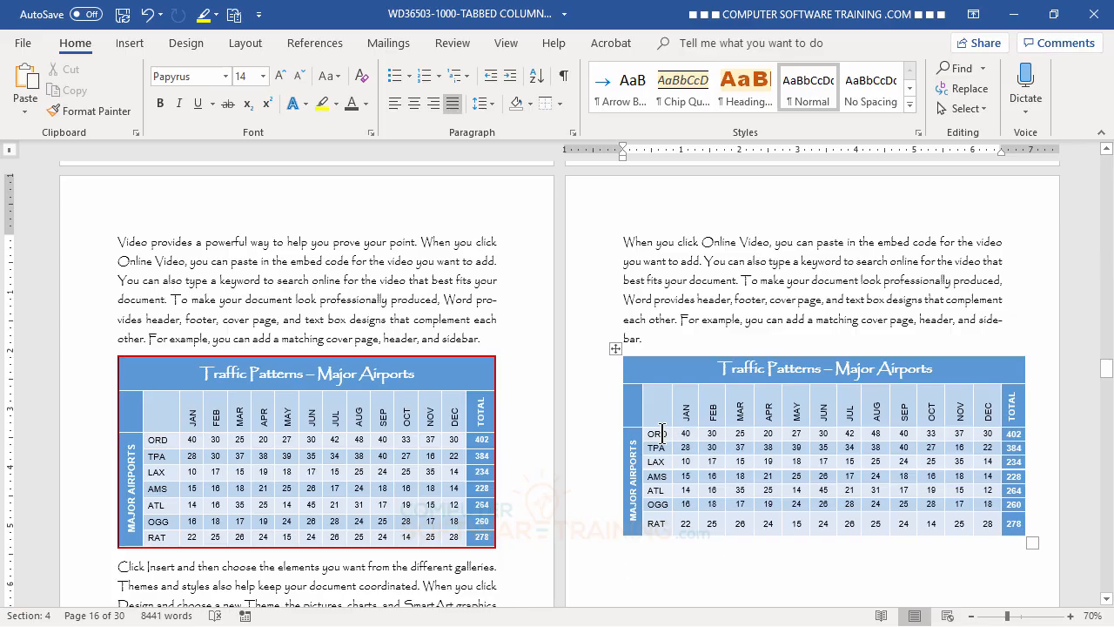
left_click_drag(659, 433, 1016, 526)
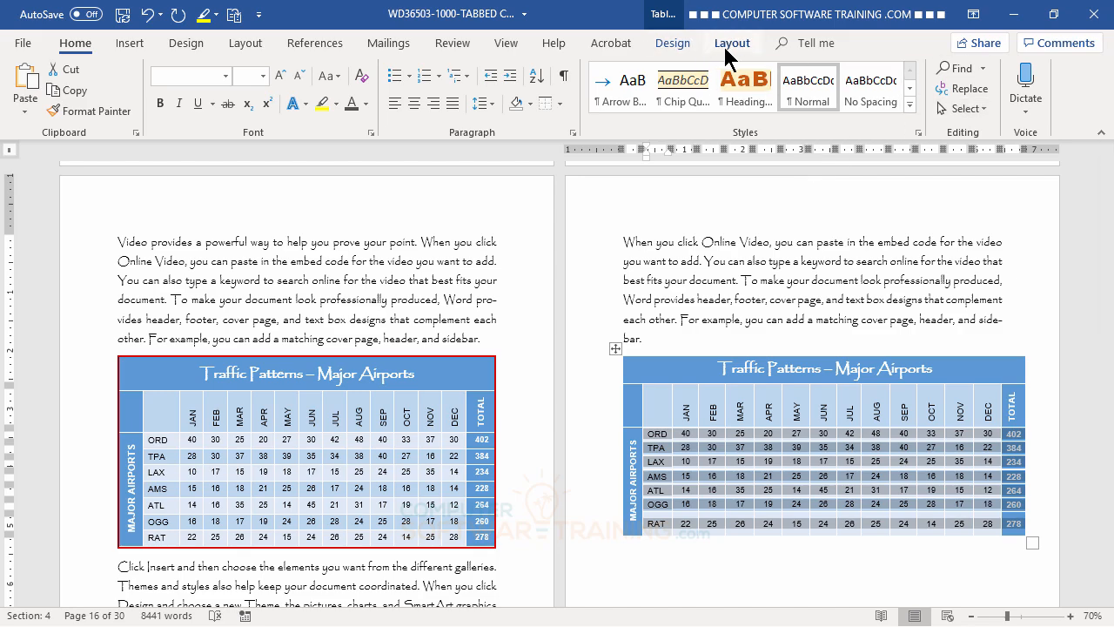
left_click(725, 46)
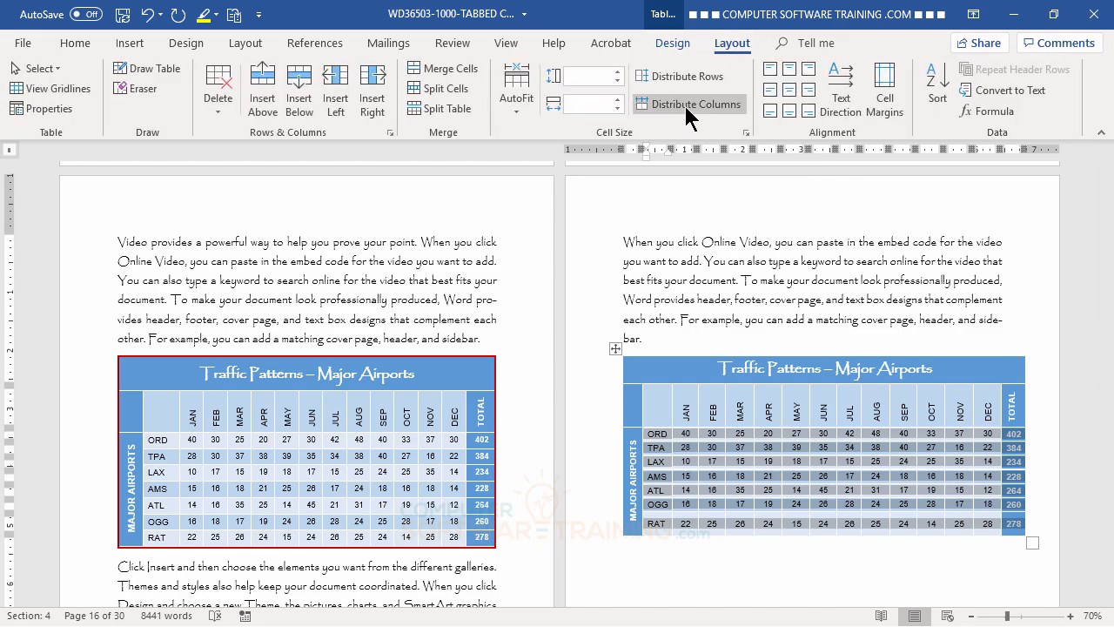
left_click(684, 76)
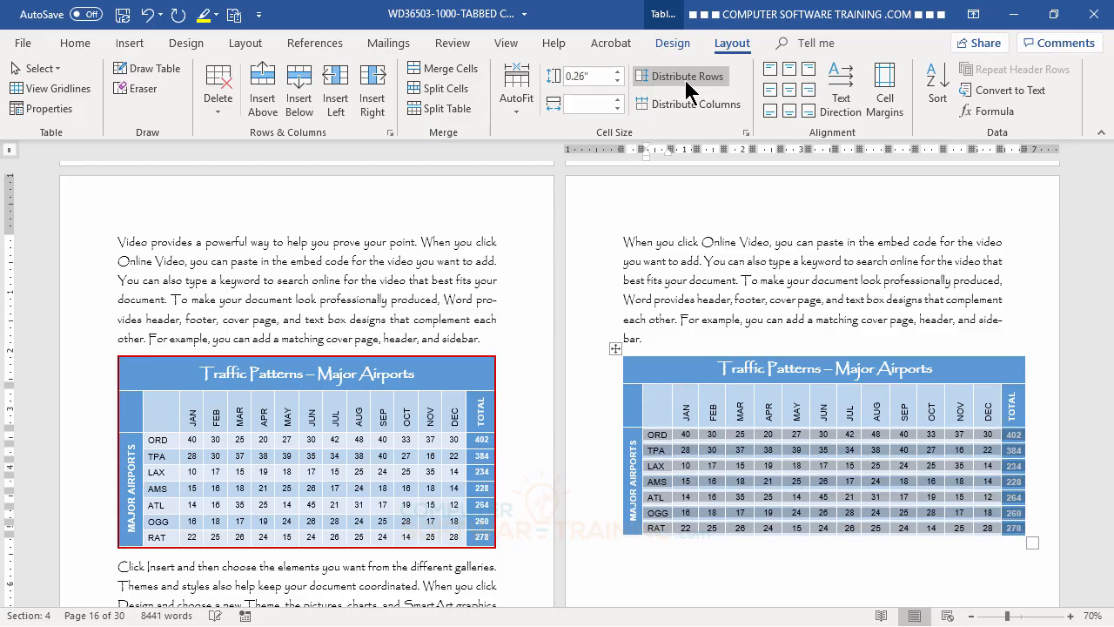
left_click(784, 558)
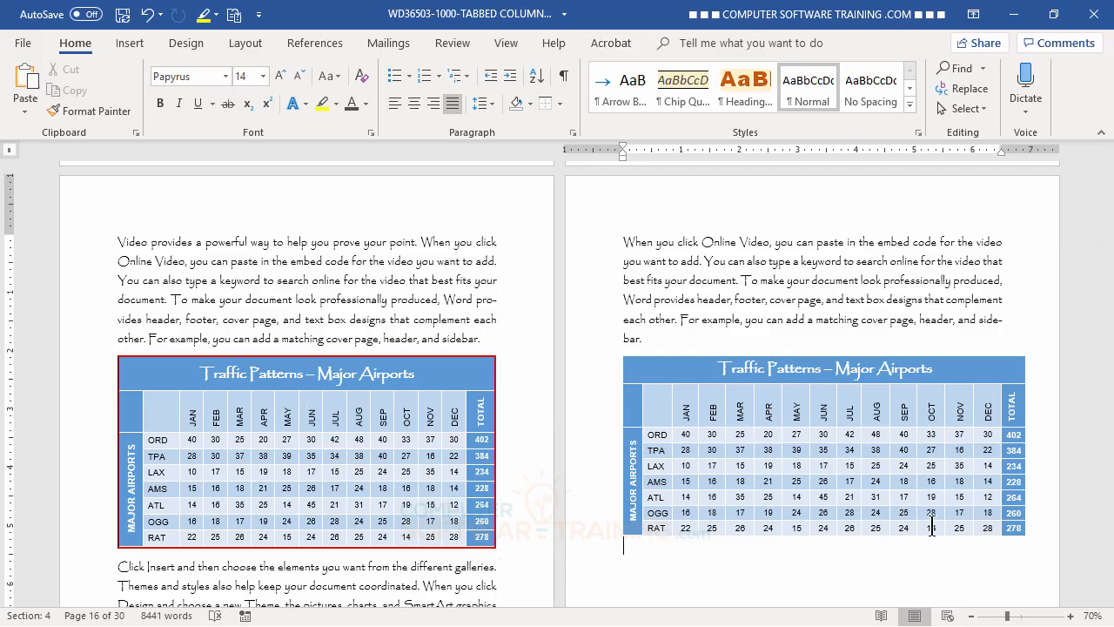
Paint the new table's right outer border with a 1 ½ pt light orange line
left_click(870, 416)
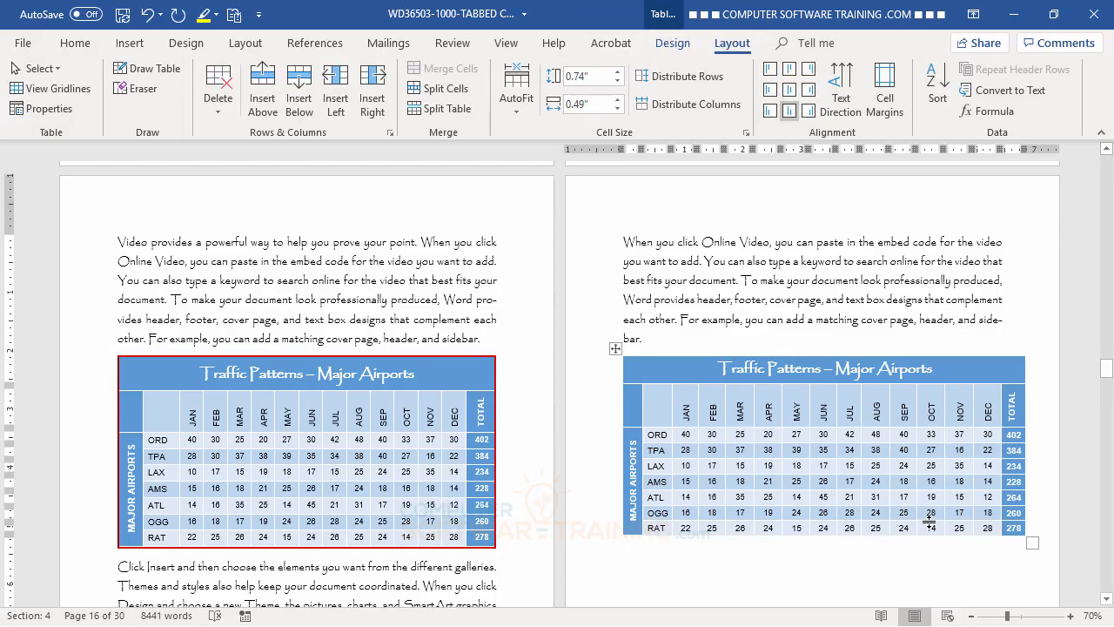
left_click(673, 45)
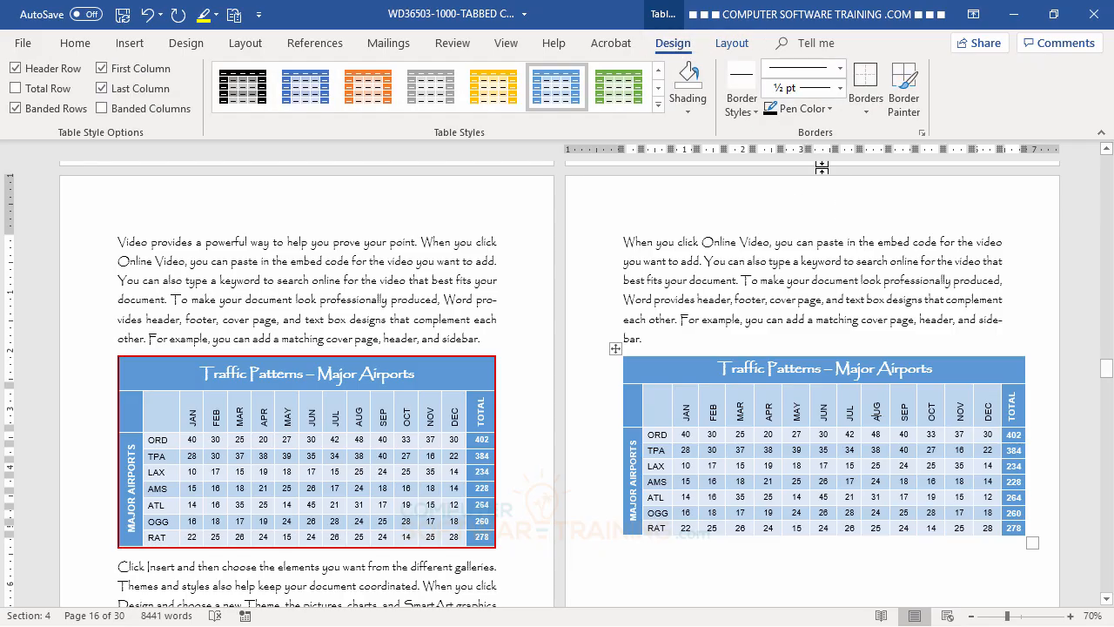
left_click(840, 66)
left_click(840, 66)
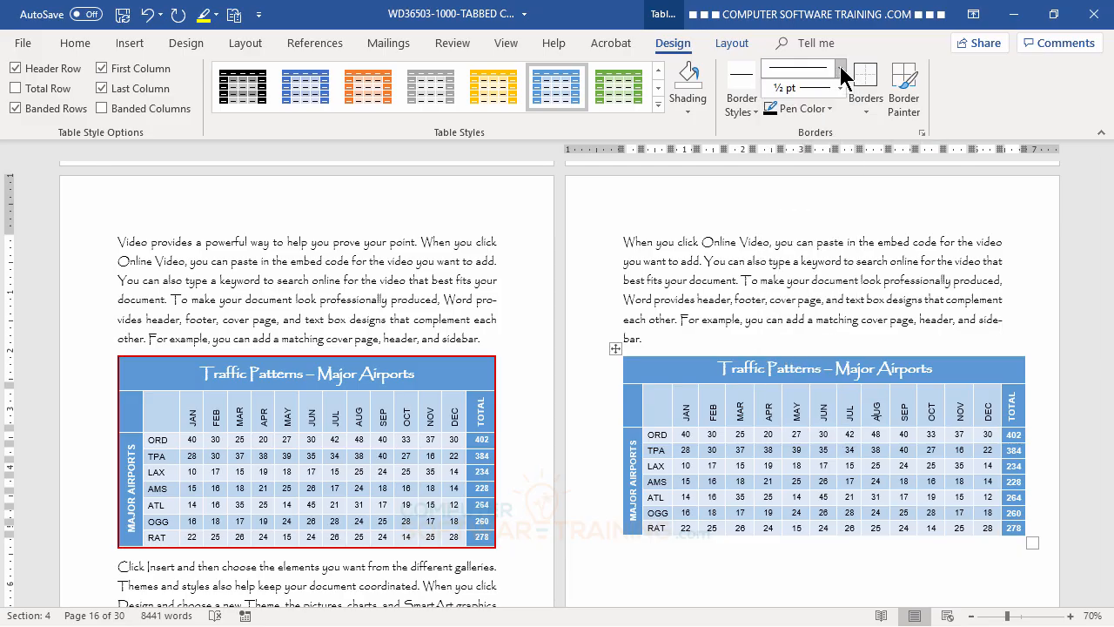
left_click(841, 88)
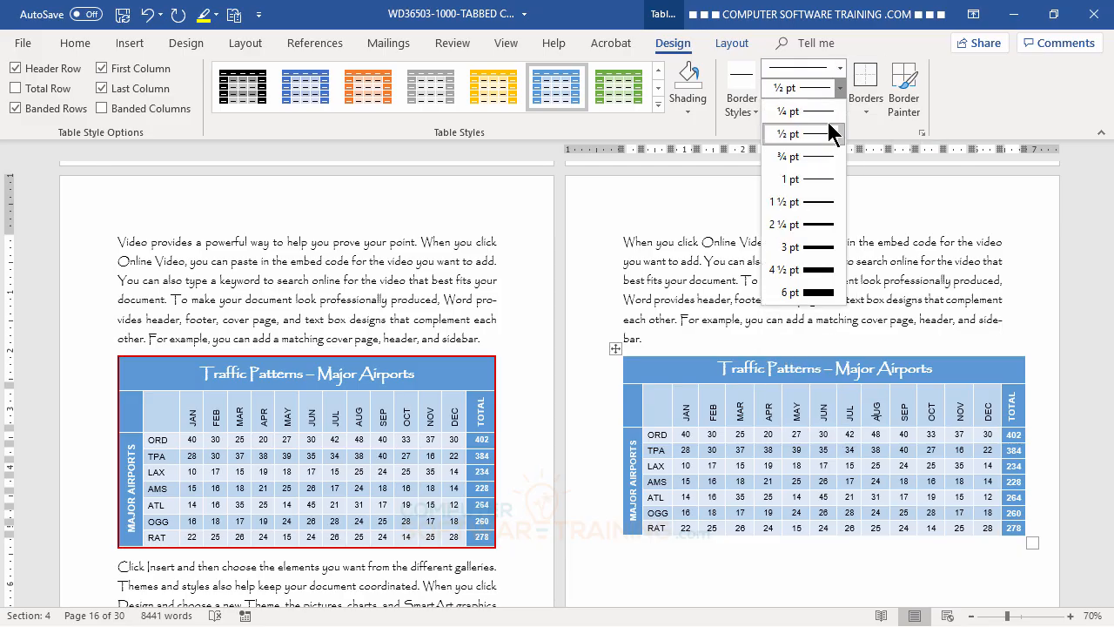
left_click(818, 201)
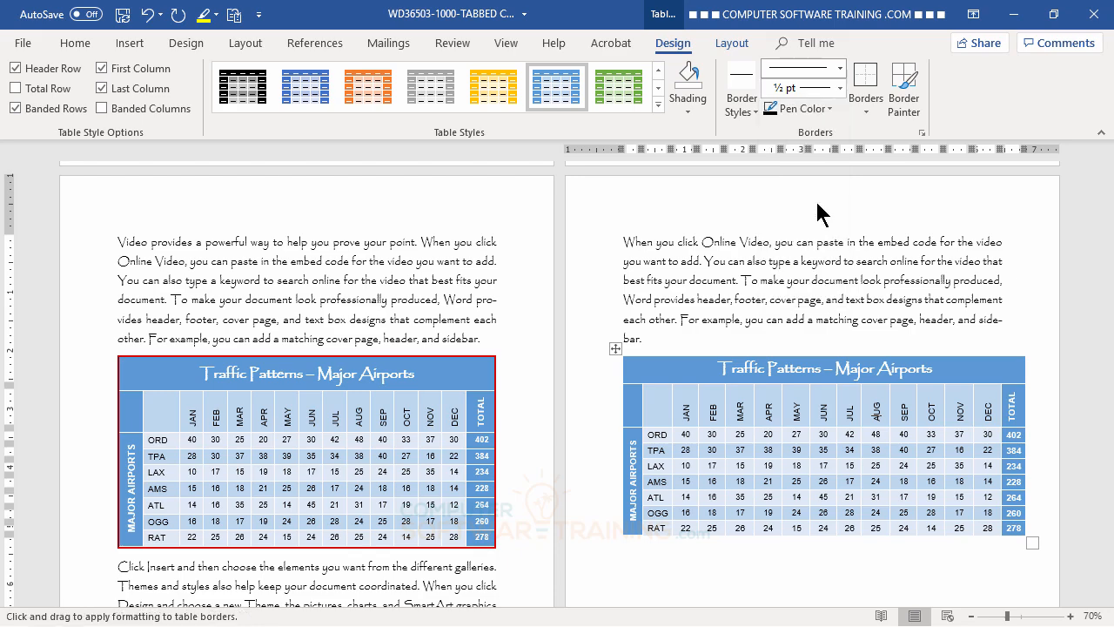
left_click(830, 109)
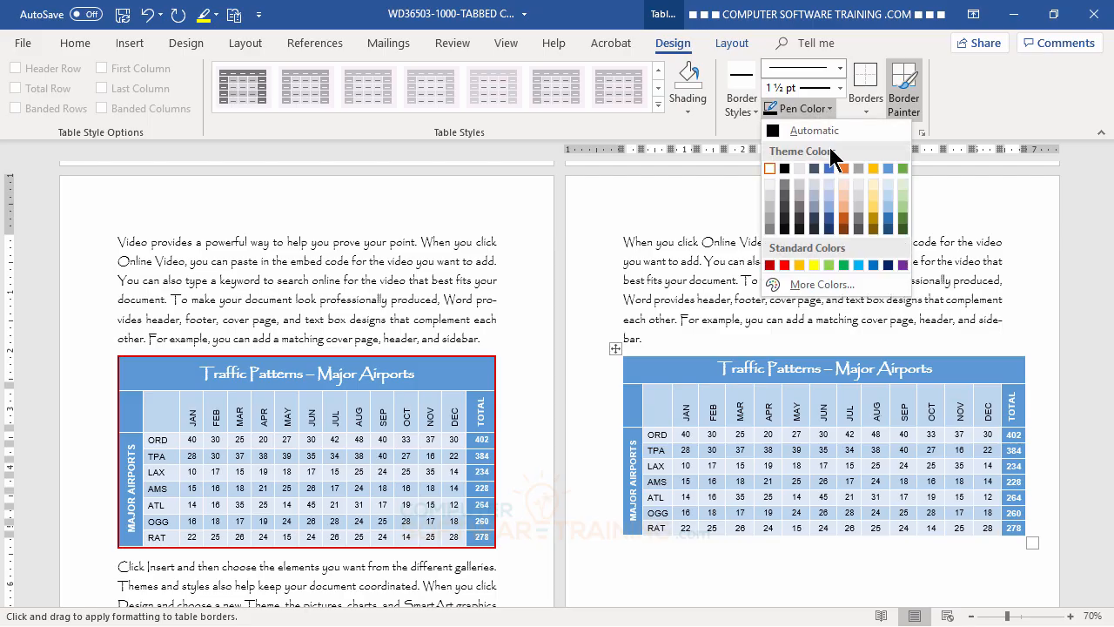
left_click(844, 205)
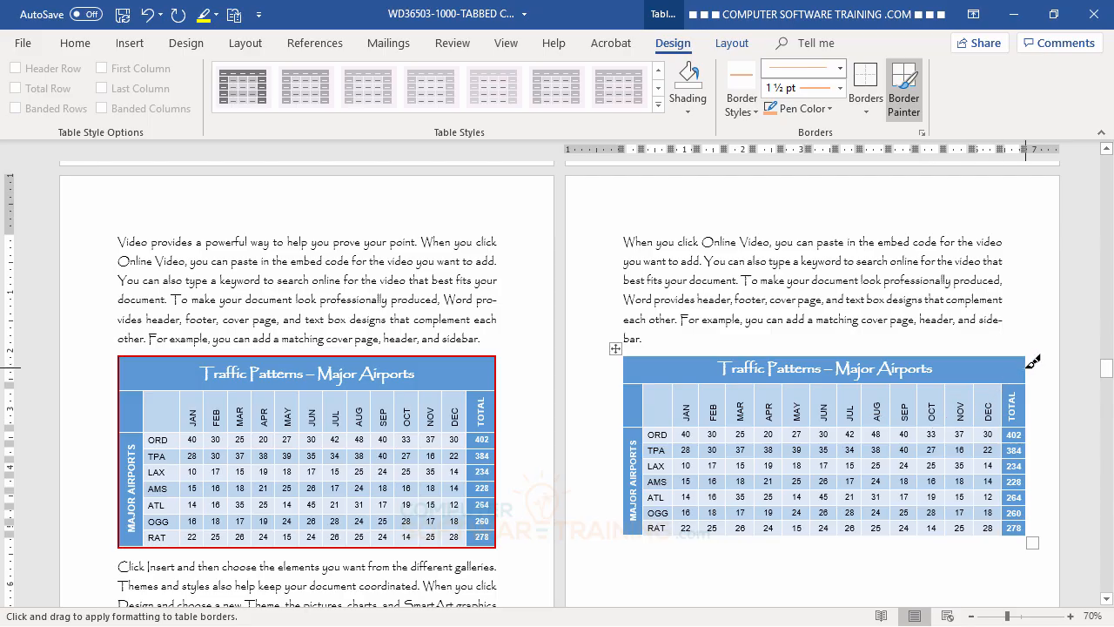
left_click_drag(1032, 361, 1035, 517)
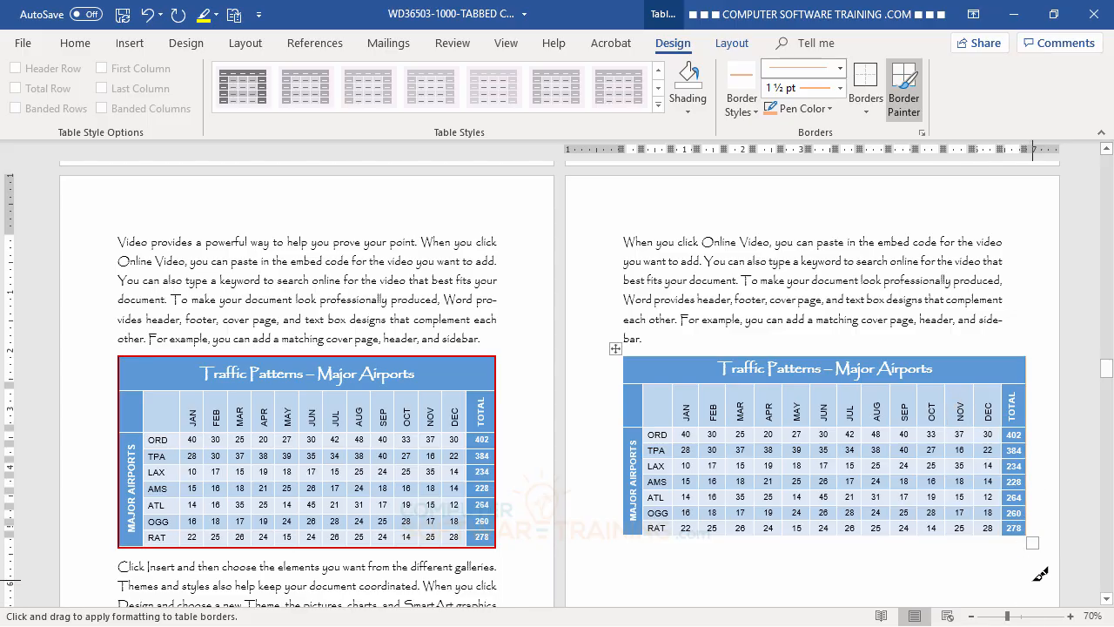
Paint all four outer borders of the new table with a 3 pt light orange line
left_click(840, 88)
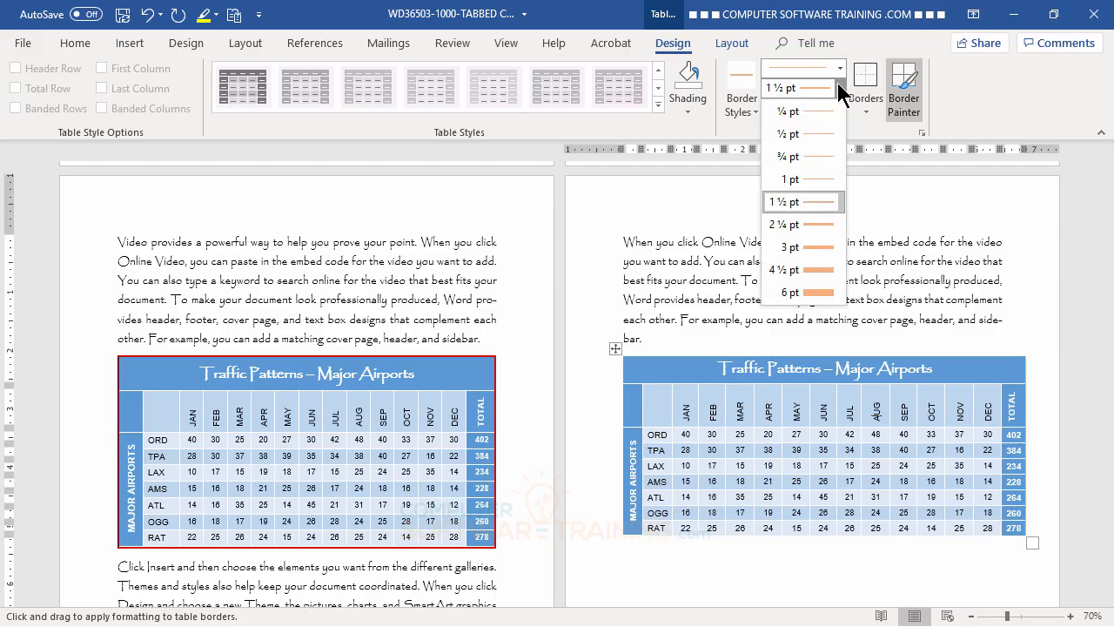
left_click(807, 247)
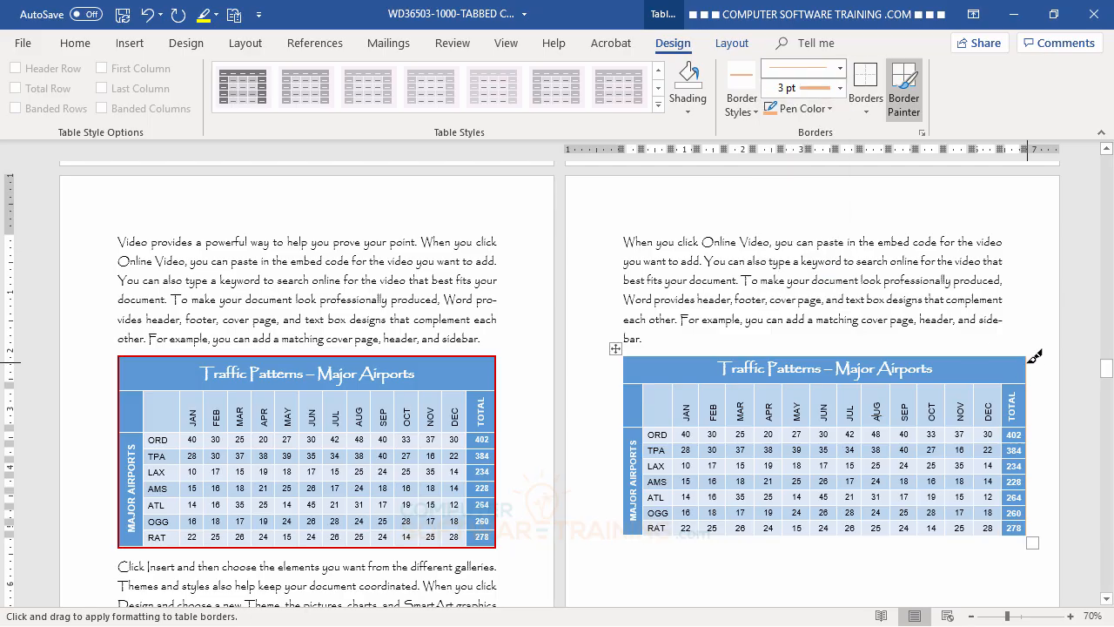
left_click_drag(1034, 356, 1034, 533)
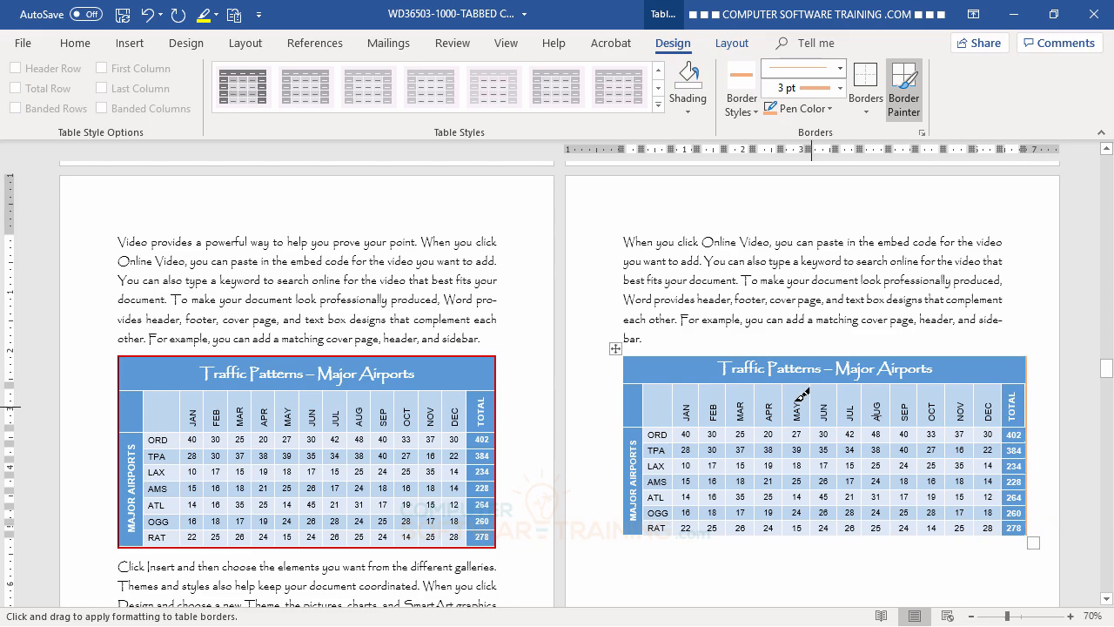
left_click_drag(645, 349, 686, 349)
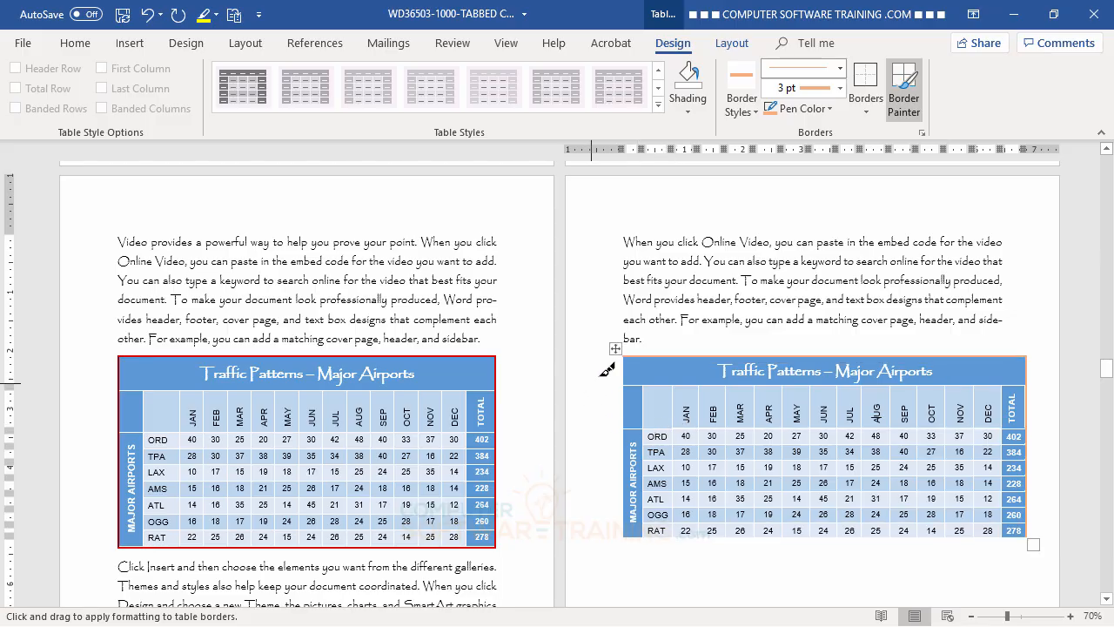
mouse_move(629, 365)
left_mouse_down()
mouse_move(630, 527)
mouse_move(1026, 528)
left_mouse_up()
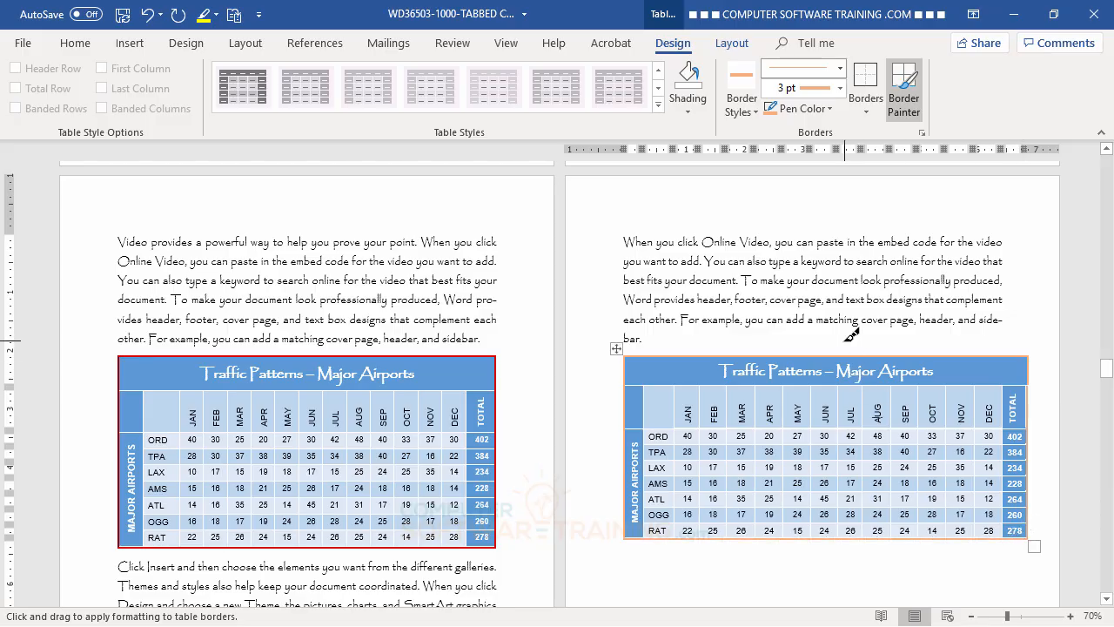
key("Escape")
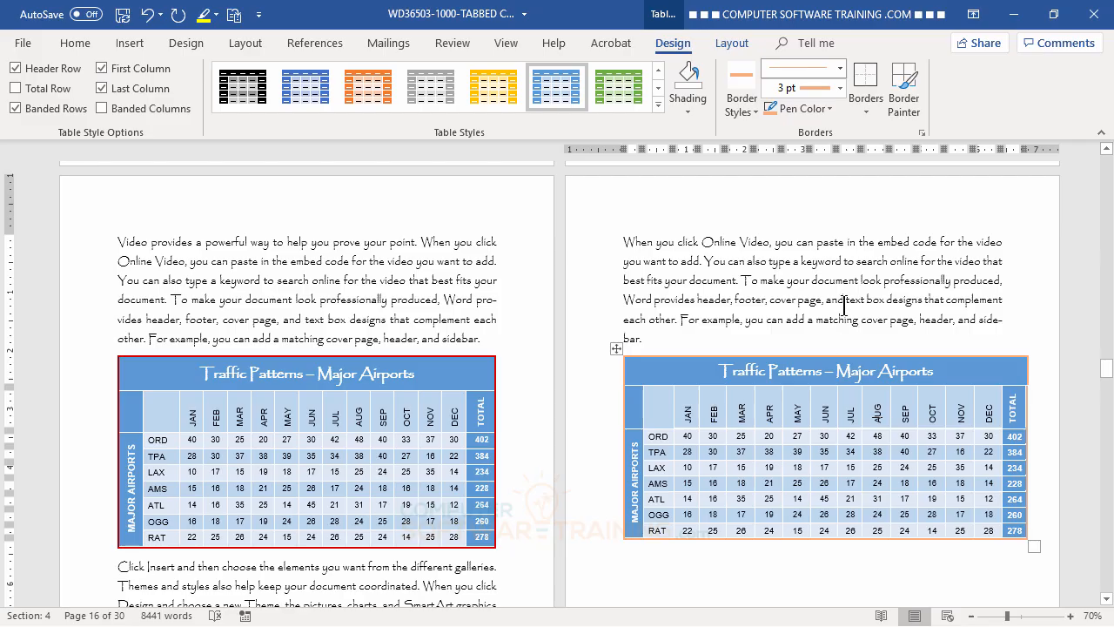
left_click(843, 306)
key("ctrl+z")
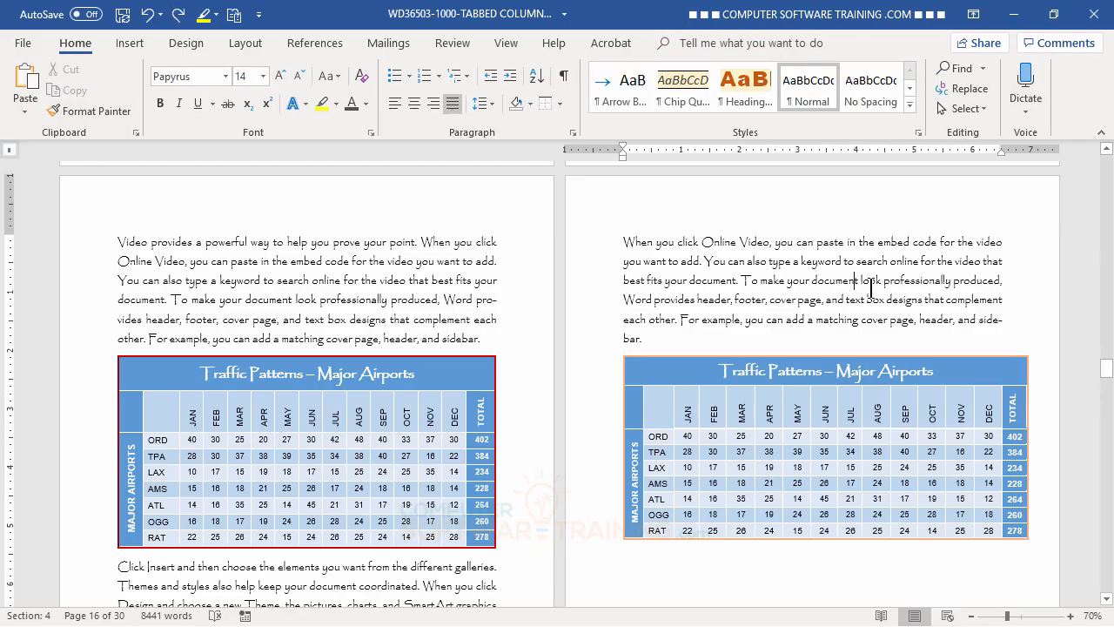
Delete the empty space below the new table so the "Click Insert" paragraph follows it directly
left_click(627, 559)
key("Delete")
key("Delete")
key("Delete")
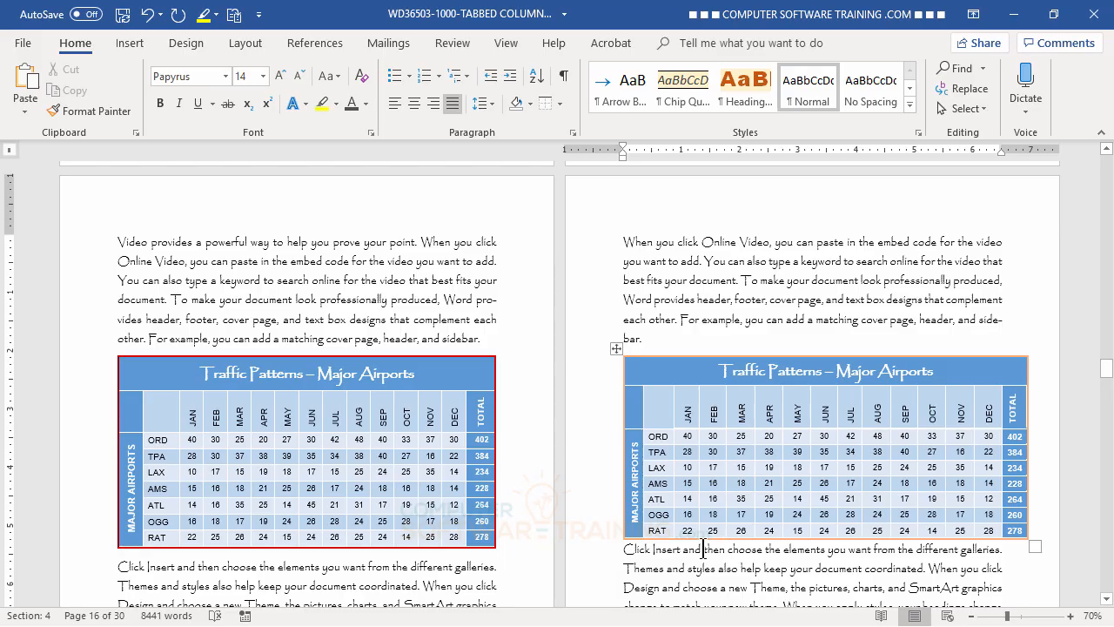
Set the spacing before the "Click Insert" paragraph below the new table to 12 pt
left_click(575, 133)
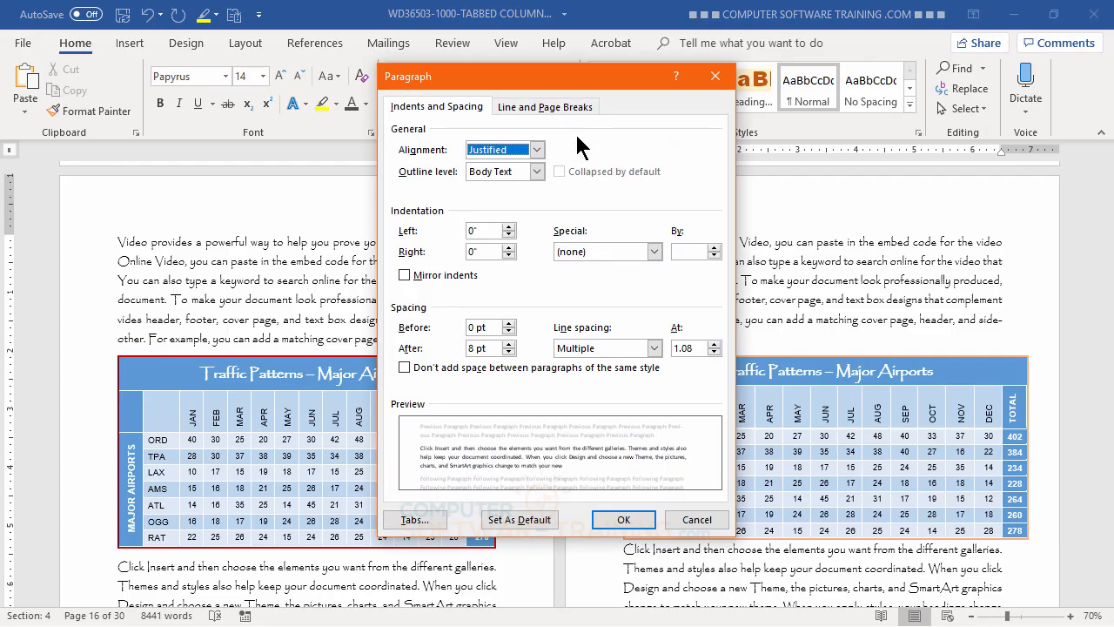
left_click(508, 323)
left_click(509, 322)
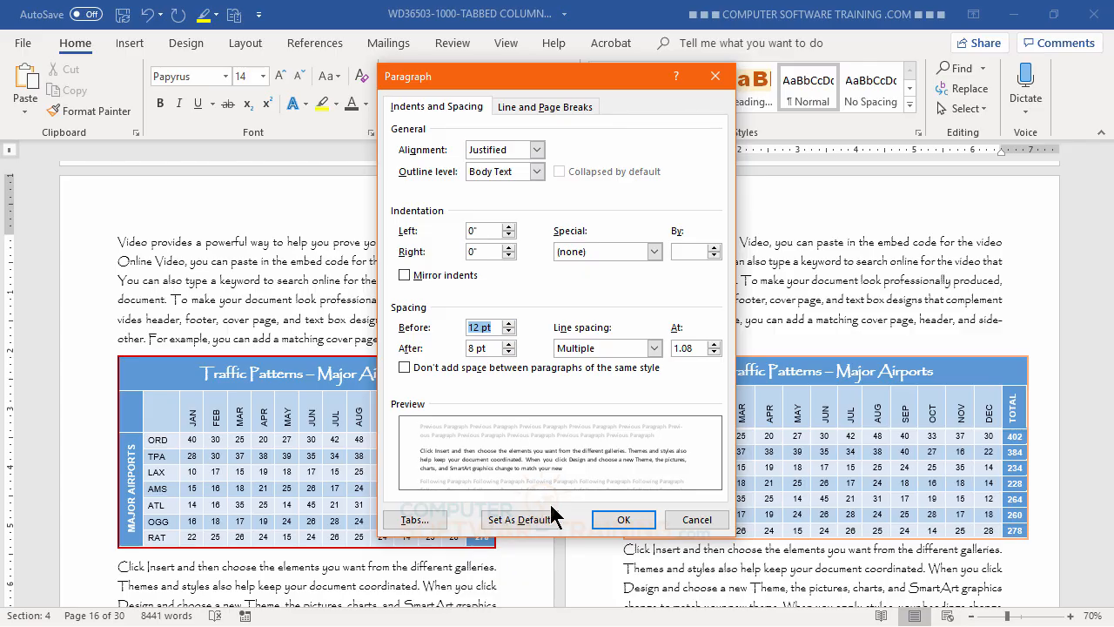
left_click(624, 520)
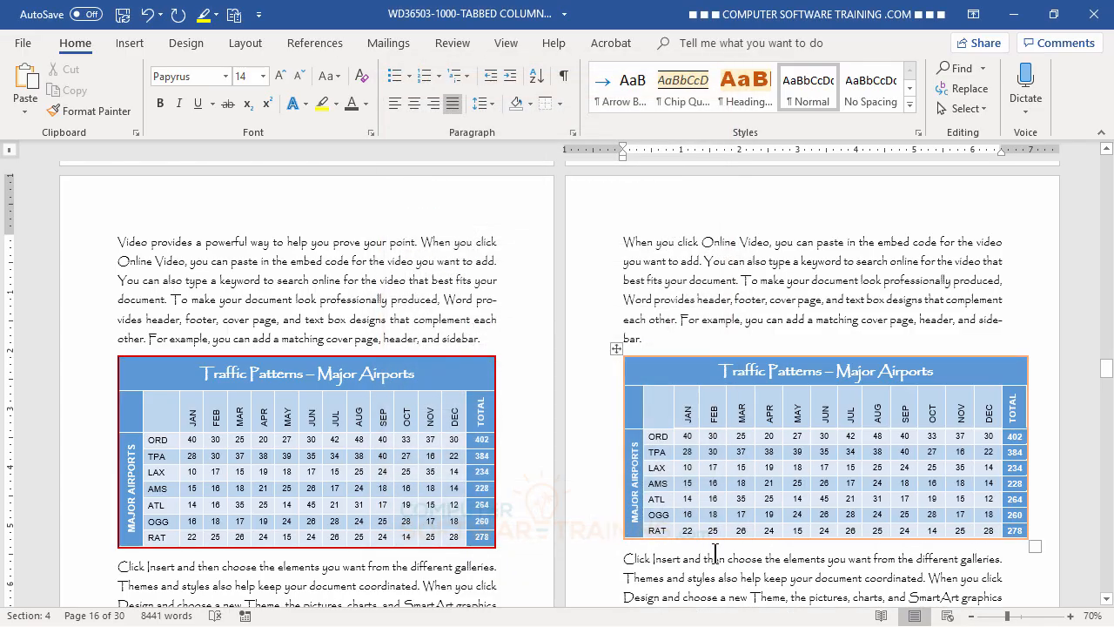
left_click(719, 247)
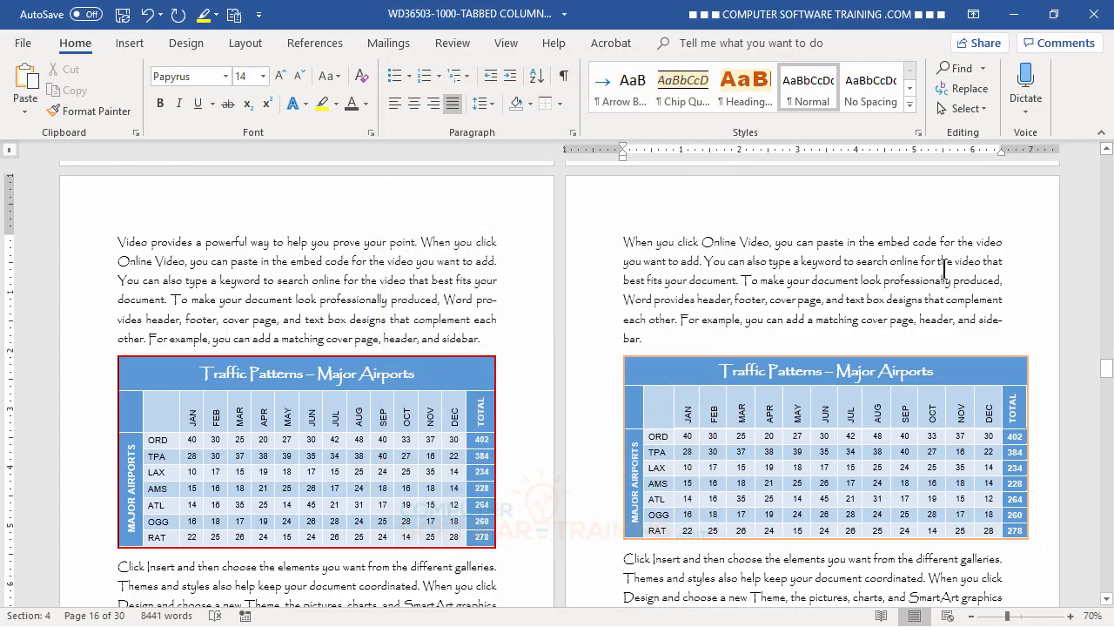